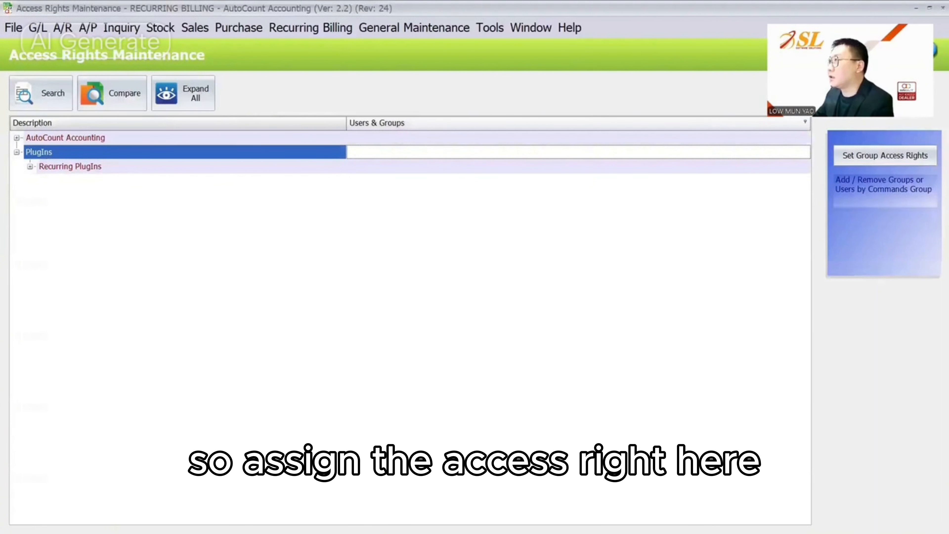
Set the ADMINS group's access rights for PlugIns and apply the setting to all sub commands.
{"action": "left_click", "coordinate": [567, 201]}
{"action": "left_click", "coordinate": [566, 201]}
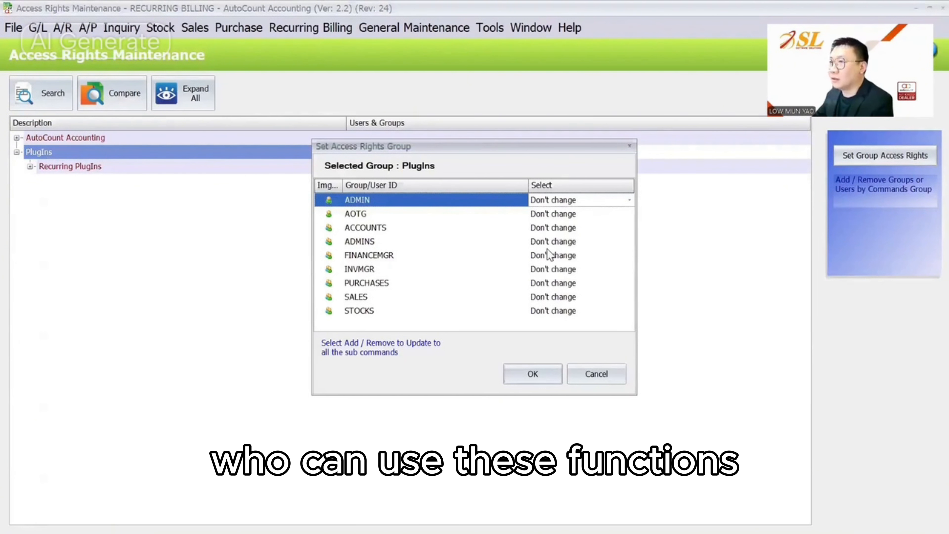
{"action": "left_click", "coordinate": [553, 242]}
{"action": "left_click", "coordinate": [533, 373]}
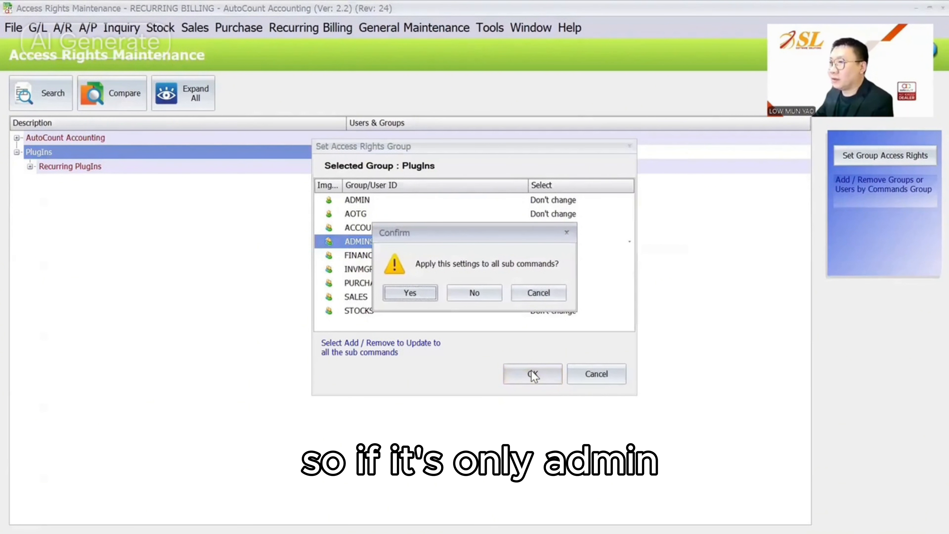
{"action": "key", "text": "Return"}
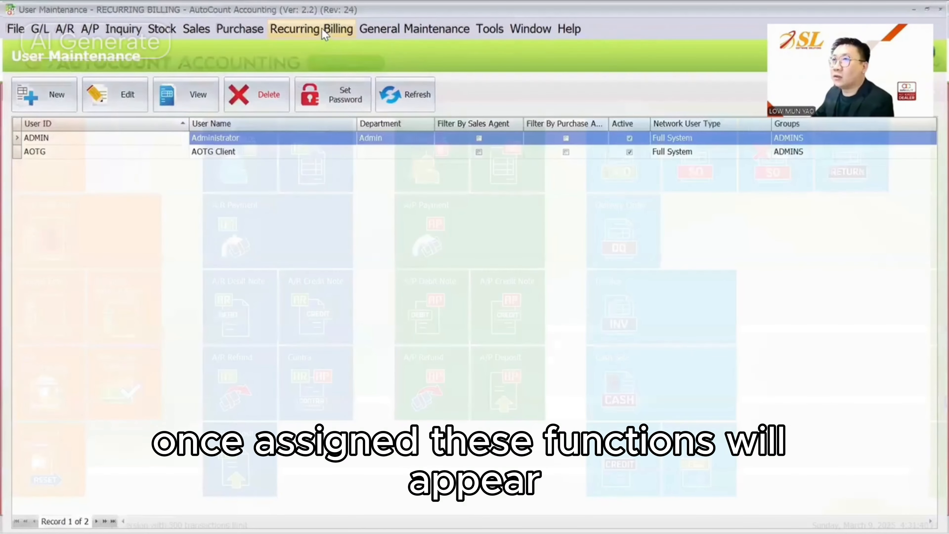
Create and save a recurring type with code and description Daily, recurring by Day with number 1.
{"action": "left_click", "coordinate": [322, 27]}
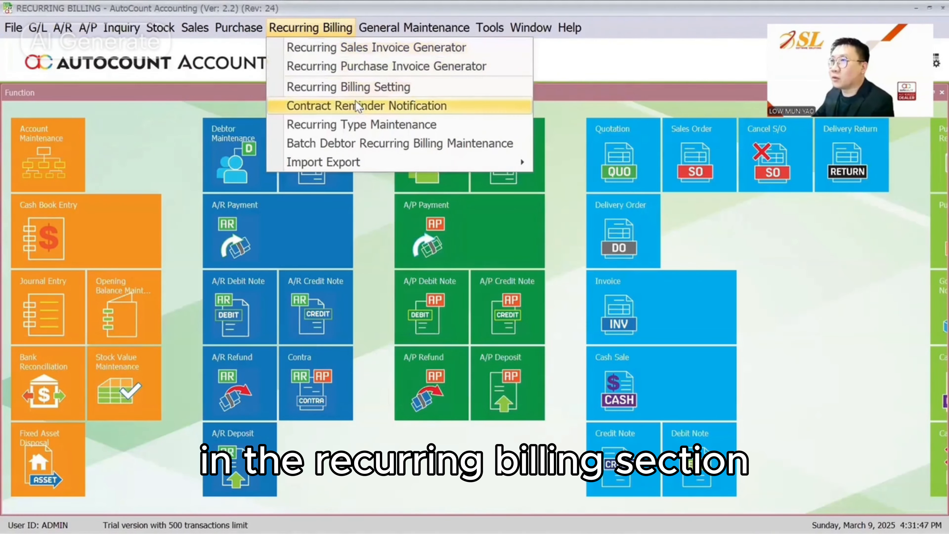
{"action": "mouse_move", "coordinate": [361, 166]}
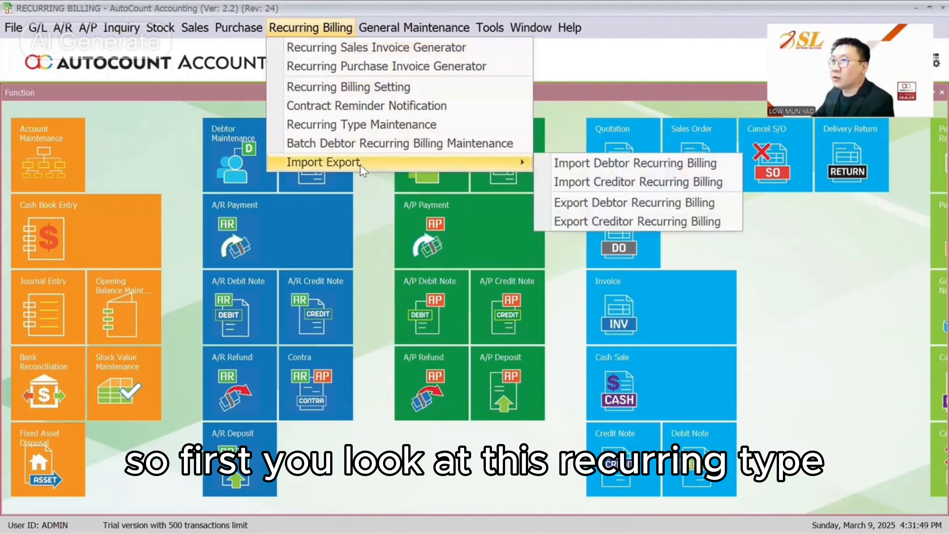
{"action": "left_click", "coordinate": [350, 127]}
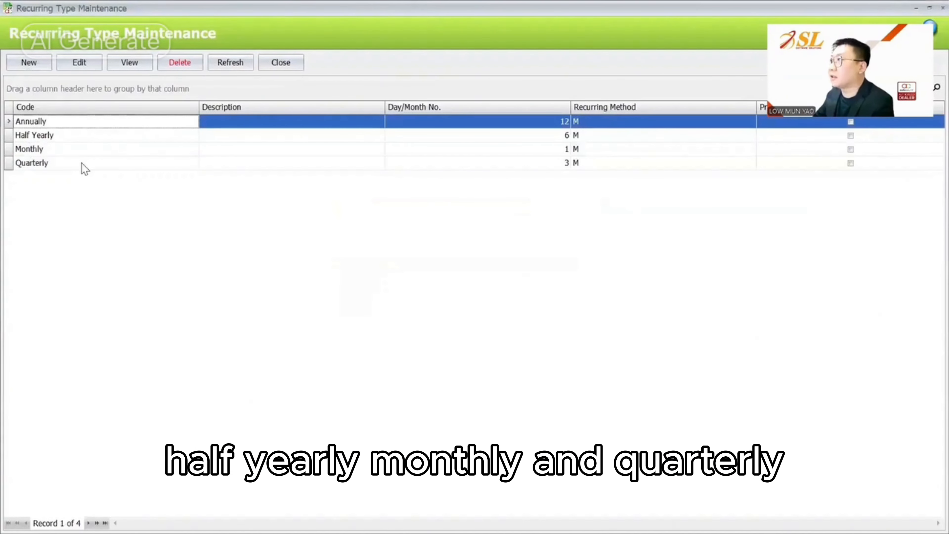
{"action": "left_click", "coordinate": [42, 64]}
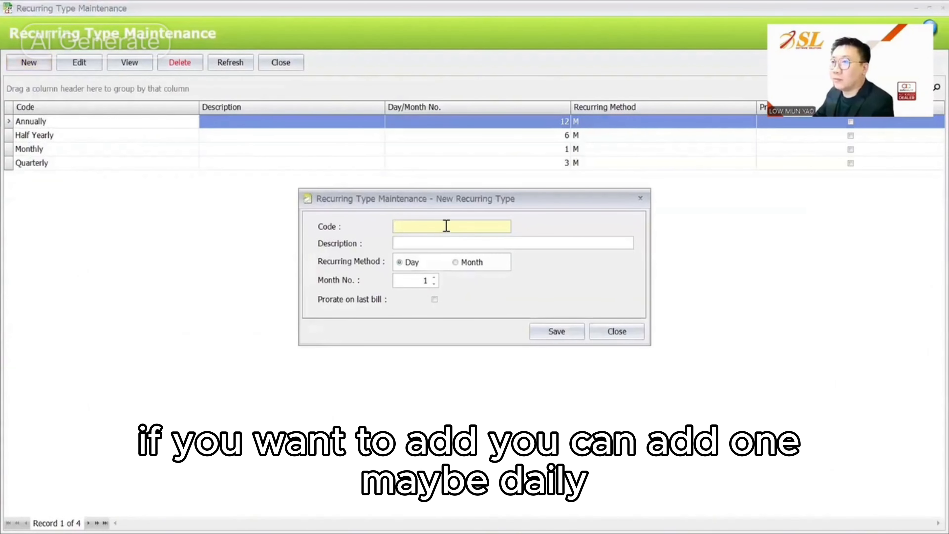
{"action": "type", "text": "D"}
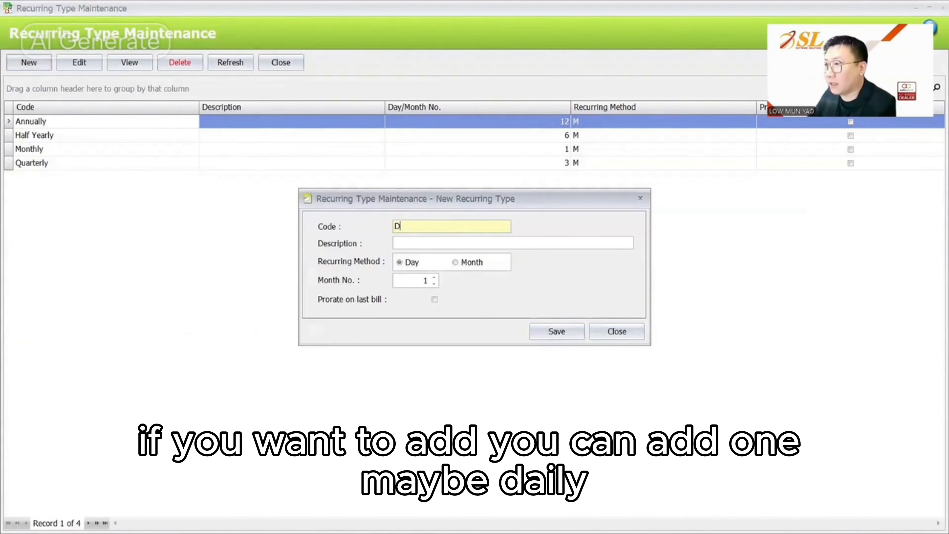
{"action": "type", "text": "ailyDaily"}
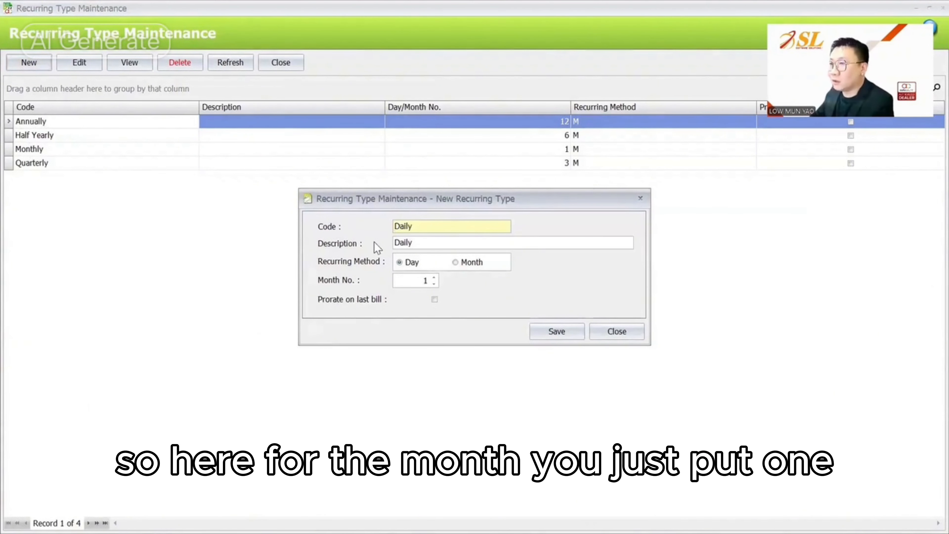
{"action": "left_click_drag", "start_coordinate": [457, 201], "coordinate": [456, 137]}
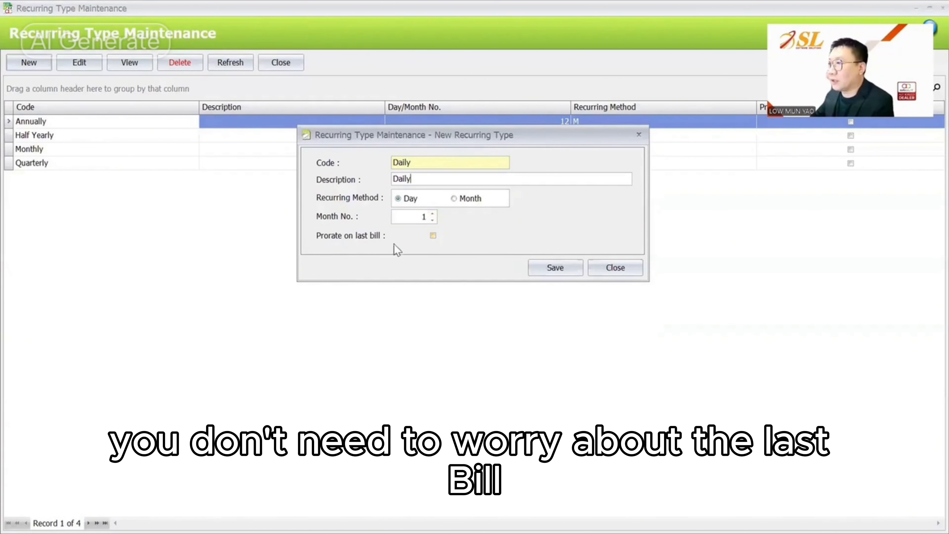
{"action": "left_click", "coordinate": [525, 261]}
{"action": "left_click", "coordinate": [280, 62]}
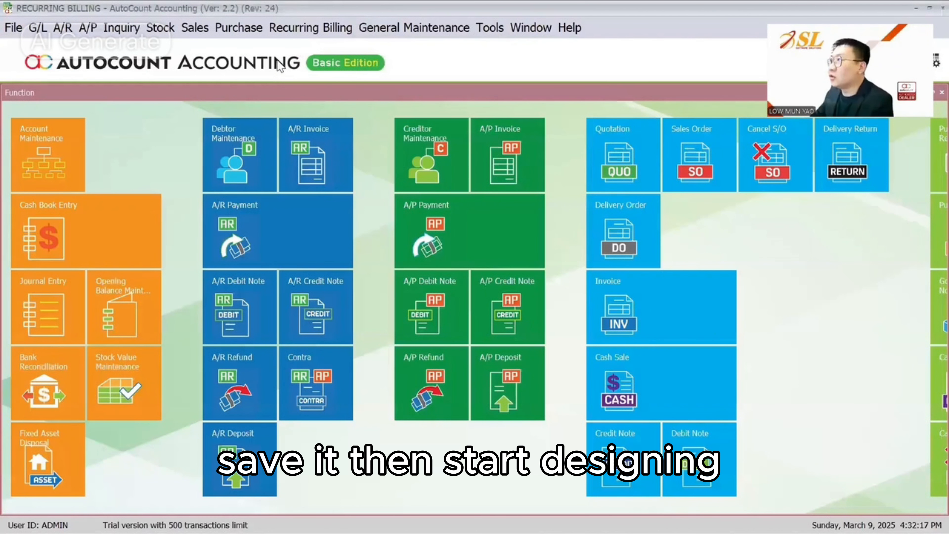
Open the debtor record of CUSTOMER A for editing and go to its recurring billing maintenance.
{"action": "left_click", "coordinate": [62, 27]}
{"action": "left_click", "coordinate": [123, 44]}
{"action": "left_click", "coordinate": [118, 124]}
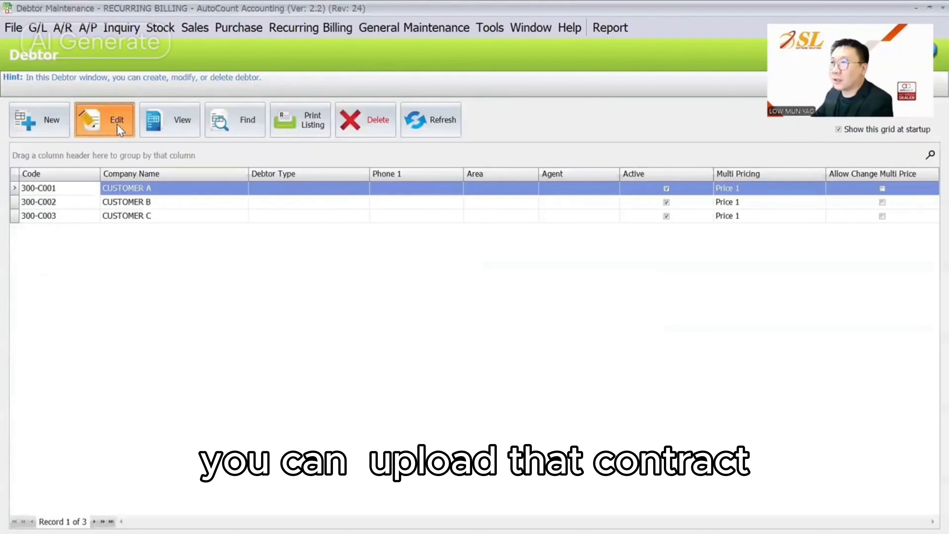
{"action": "left_click", "coordinate": [537, 139]}
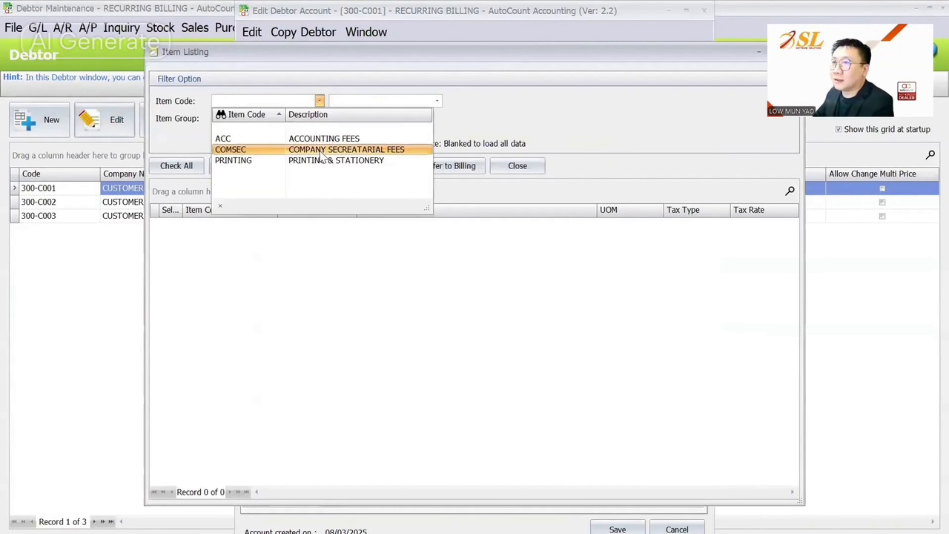
Filter the item listing to item code COMSEC and select the company secretarial fees item.
{"action": "left_click", "coordinate": [346, 148]}
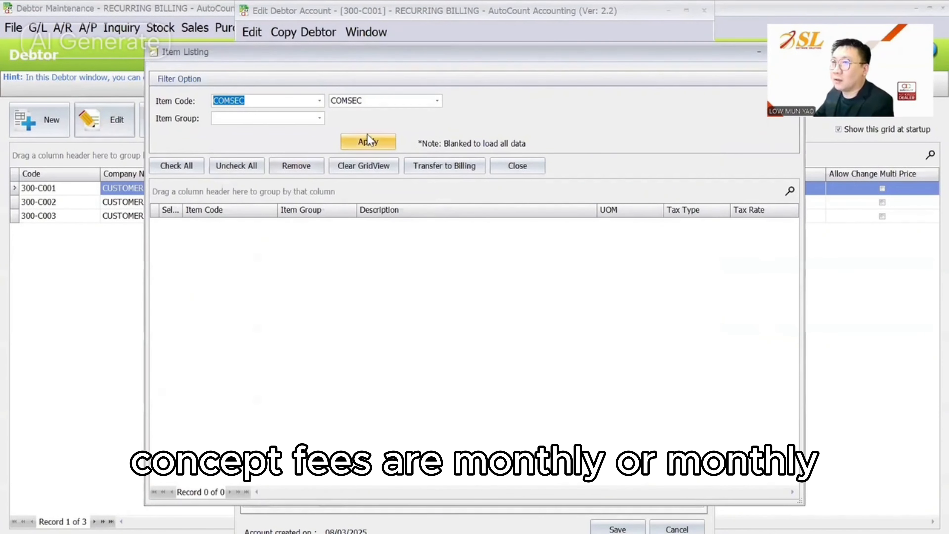
{"action": "left_click", "coordinate": [368, 142]}
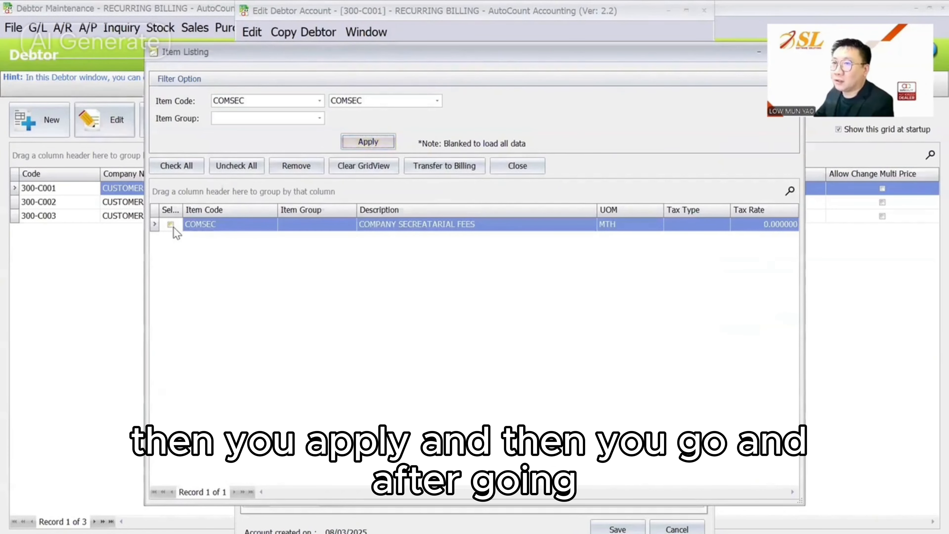
{"action": "left_click", "coordinate": [171, 225]}
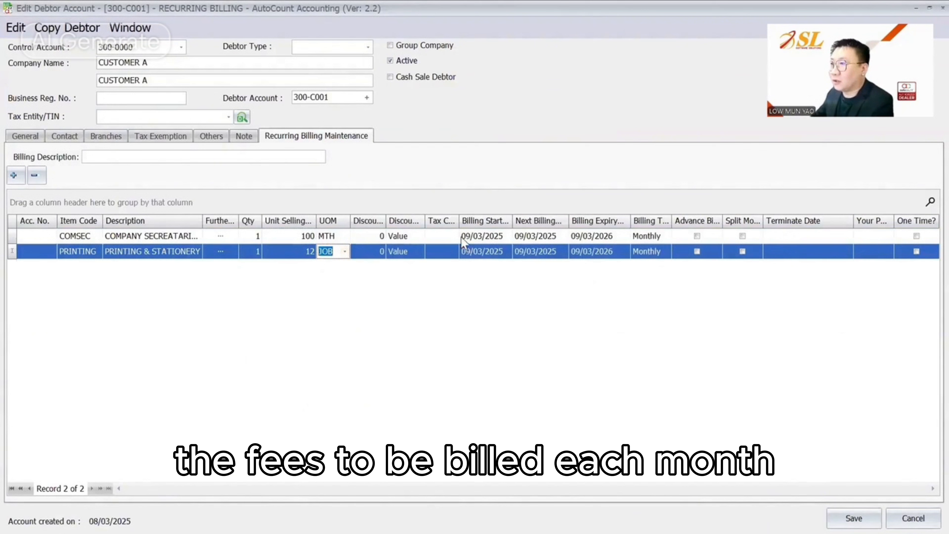
Check which billing types are available for the COMSEC line.
{"action": "left_click", "coordinate": [652, 236]}
{"action": "left_click", "coordinate": [665, 236]}
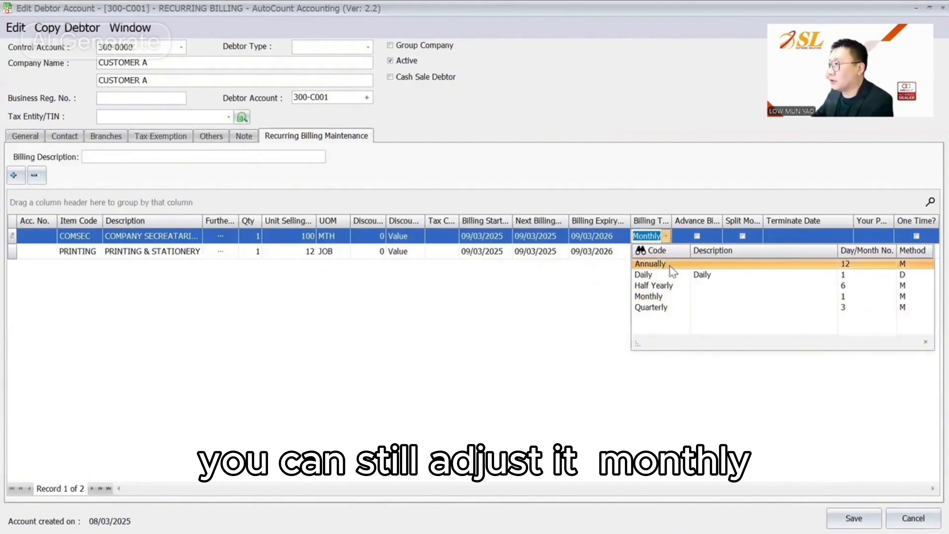
{"action": "left_click", "coordinate": [644, 323]}
{"action": "left_click", "coordinate": [666, 236]}
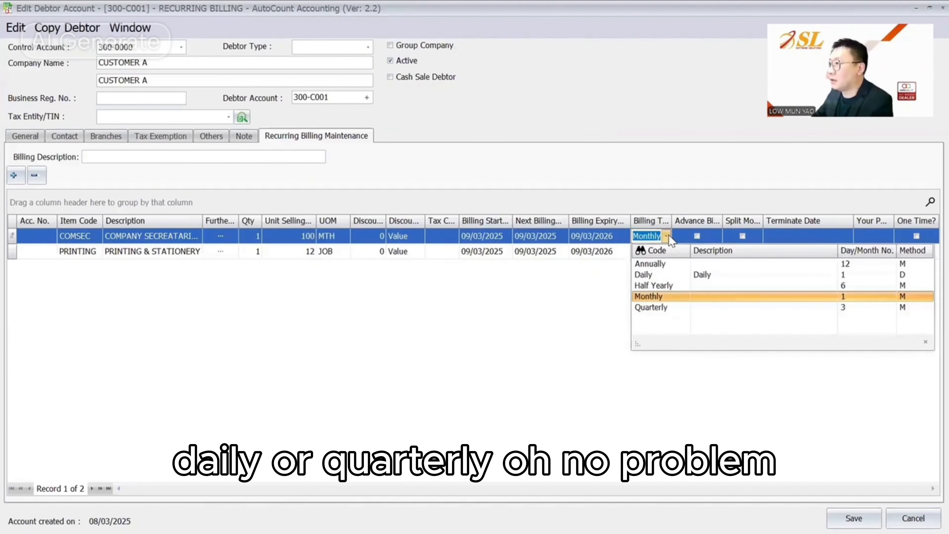
{"action": "left_click", "coordinate": [667, 235]}
Set the billing start date of the COMSEC and PRINTING lines to 09/02/2025.
{"action": "left_click", "coordinate": [476, 238]}
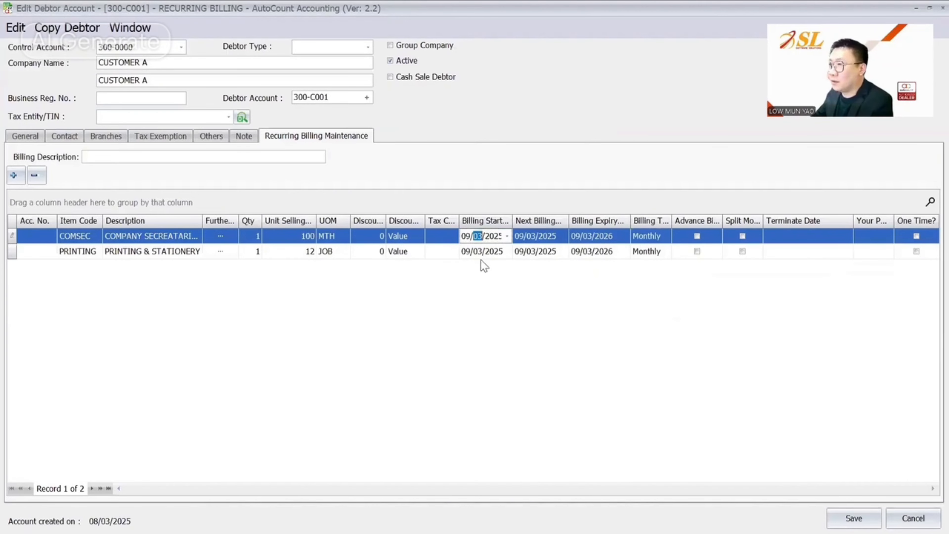
{"action": "type", "text": "02"}
{"action": "key", "text": "Return"}
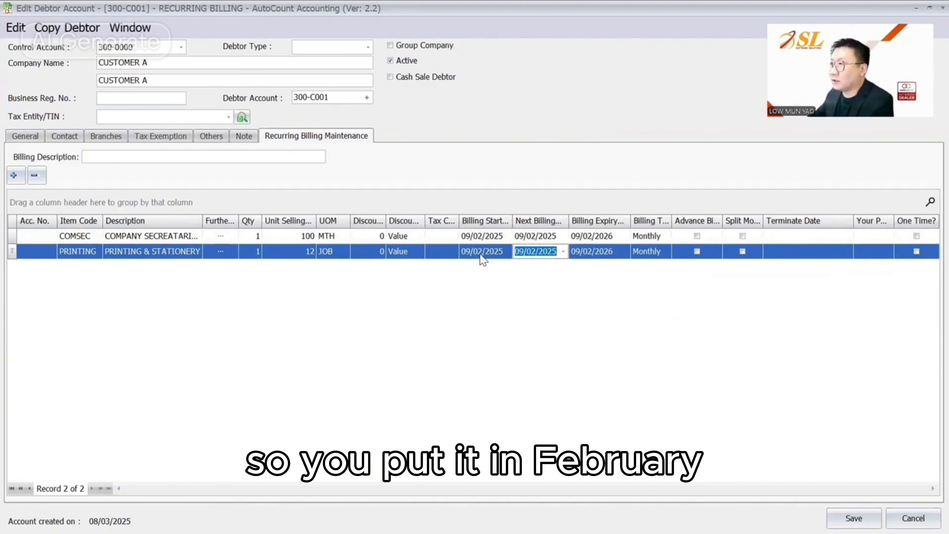
{"action": "left_click", "coordinate": [672, 410]}
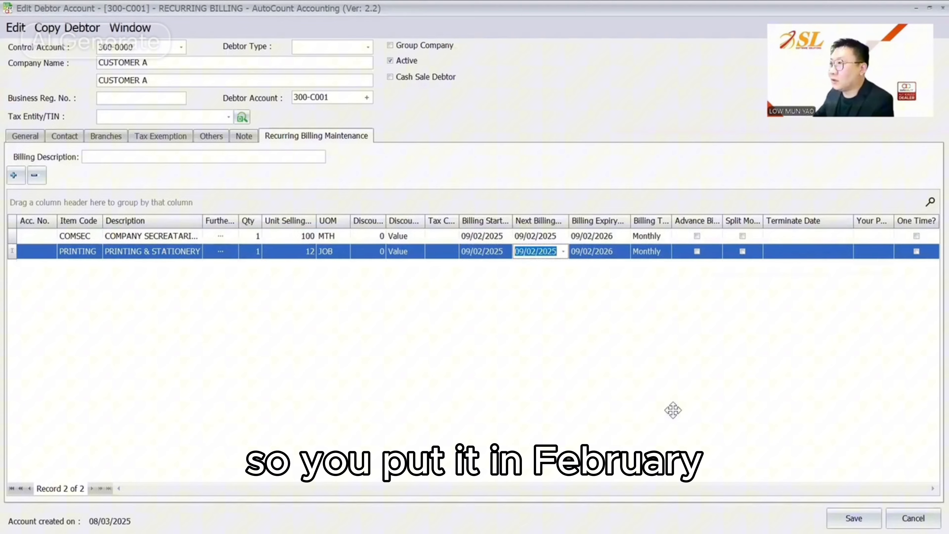
Set the next billing date of the COMSEC and PRINTING lines to 09/03/2025.
{"action": "left_click", "coordinate": [532, 238]}
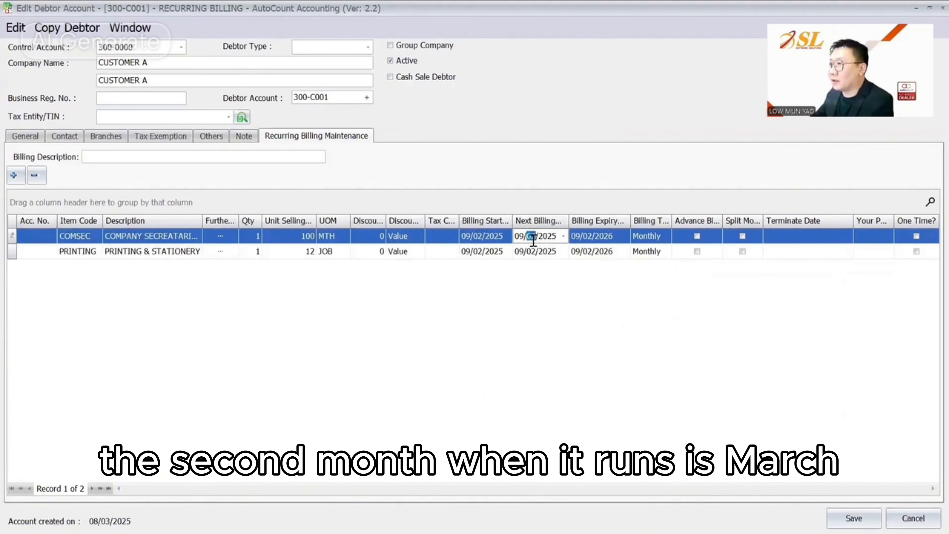
{"action": "type", "text": "03"}
{"action": "left_click", "coordinate": [538, 255]}
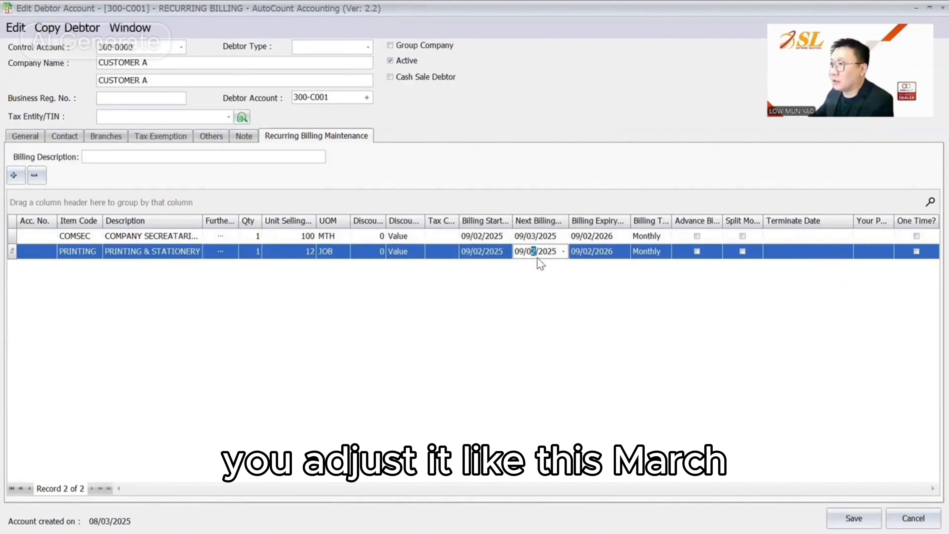
{"action": "type", "text": "03"}
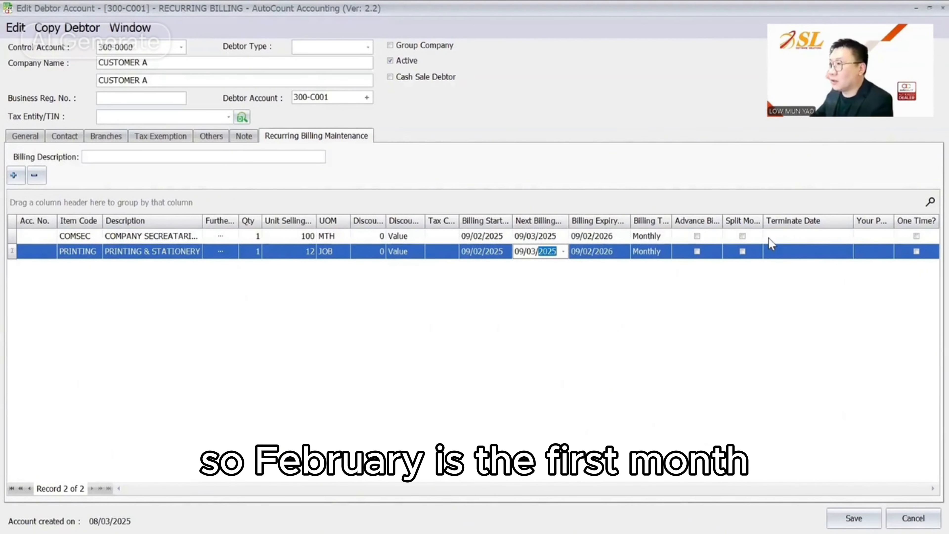
Resize the billing columns so the expiry, advance billing and terminate date headers are readable, and select the COMSEC line's terminate date.
{"action": "left_click_drag", "start_coordinate": [630, 220], "coordinate": [654, 220]}
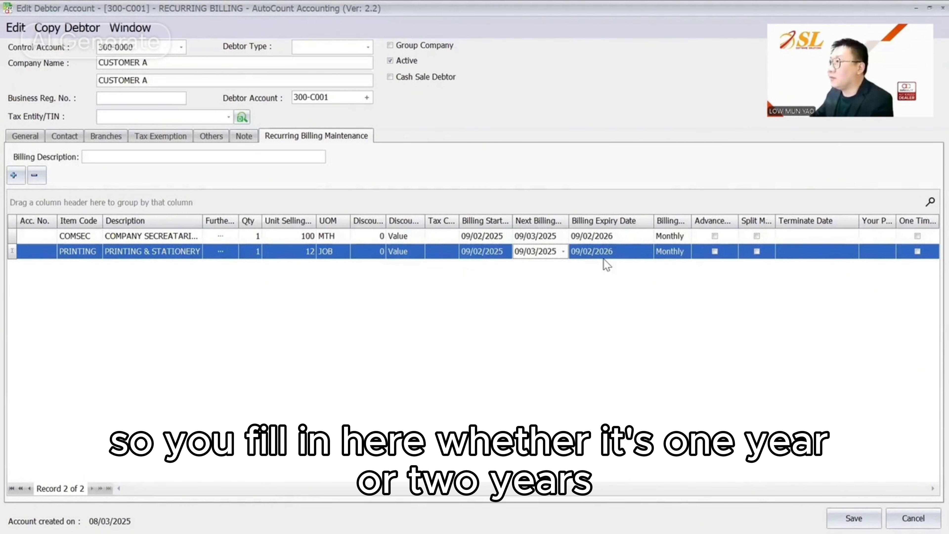
{"action": "mouse_move", "coordinate": [895, 221]}
{"action": "left_mouse_down"}
{"action": "mouse_move", "coordinate": [827, 221]}
{"action": "mouse_move", "coordinate": [877, 221]}
{"action": "left_mouse_up"}
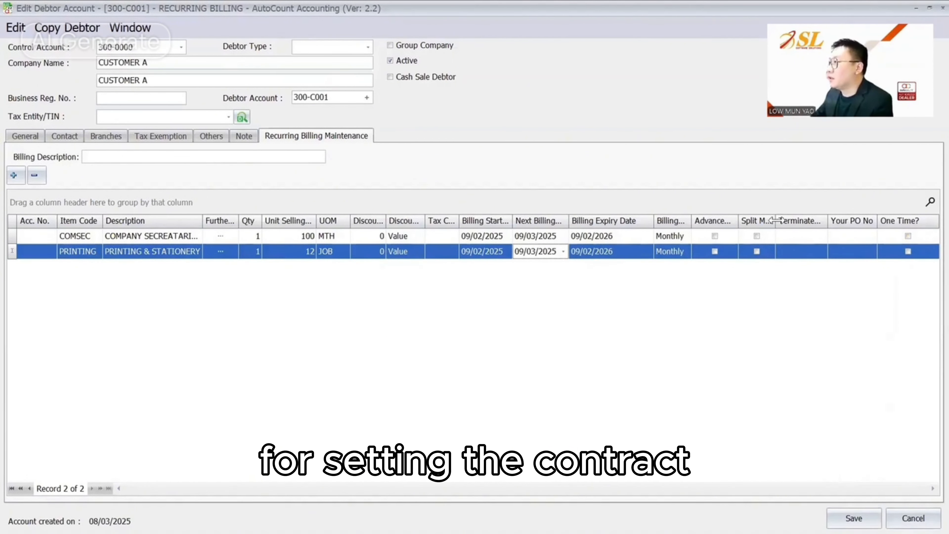
{"action": "left_click_drag", "start_coordinate": [776, 221], "coordinate": [753, 221]}
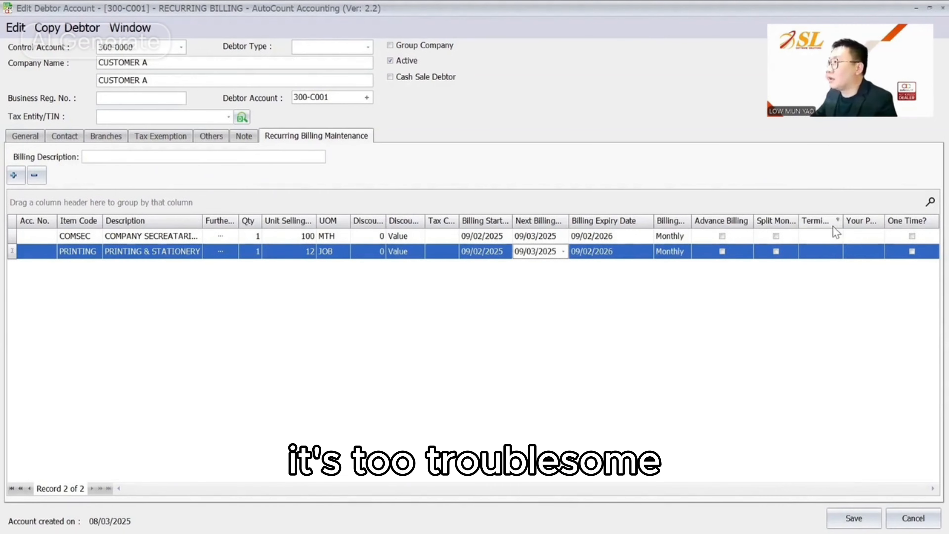
{"action": "double_click", "coordinate": [843, 220]}
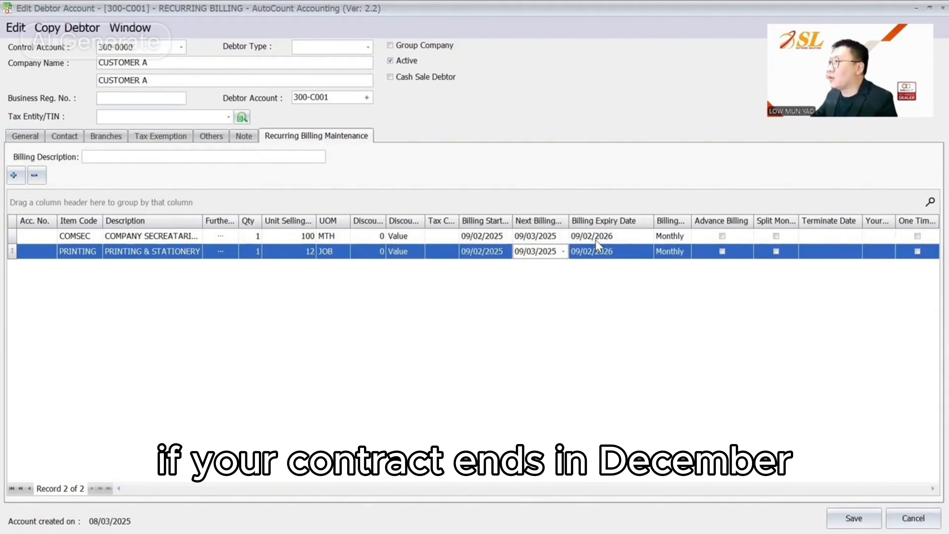
{"action": "left_click", "coordinate": [832, 235]}
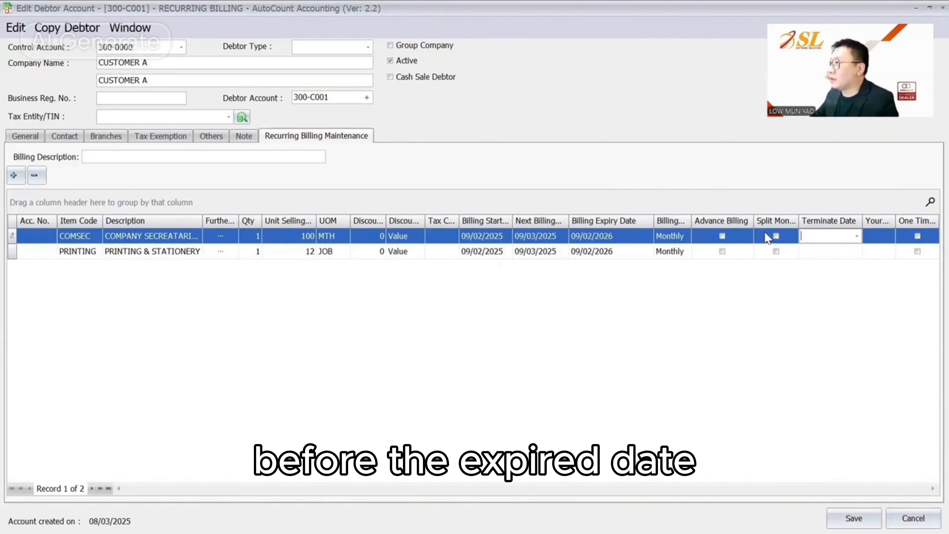
Enter MONTHLY COM SEC FEES as the billing description and save the debtor account.
{"action": "left_click", "coordinate": [172, 157]}
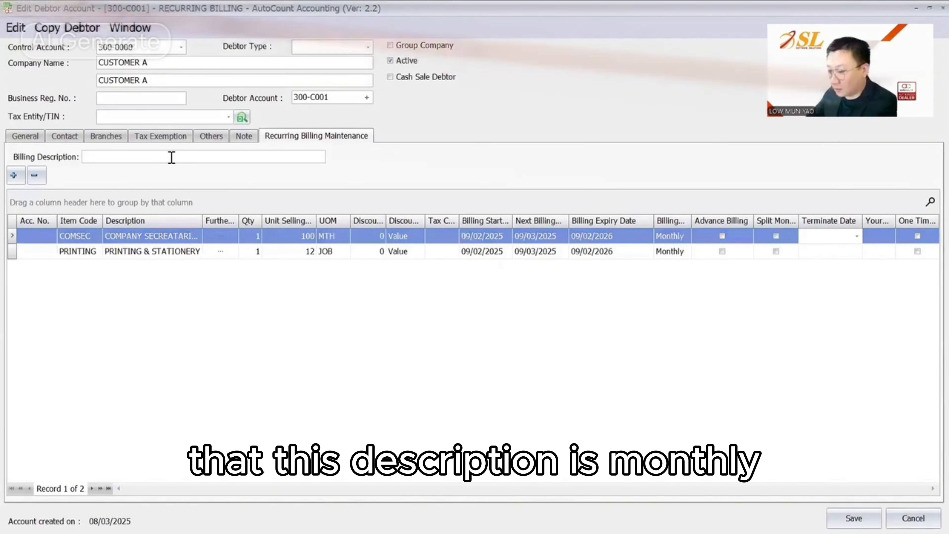
{"action": "type", "text": "mont"}
{"action": "key", "text": "BackSpace"}
{"action": "key", "text": "BackSpace"}
{"action": "key", "text": "BackSpace"}
{"action": "key", "text": "BackSpace"}
{"action": "type", "text": "MO"}
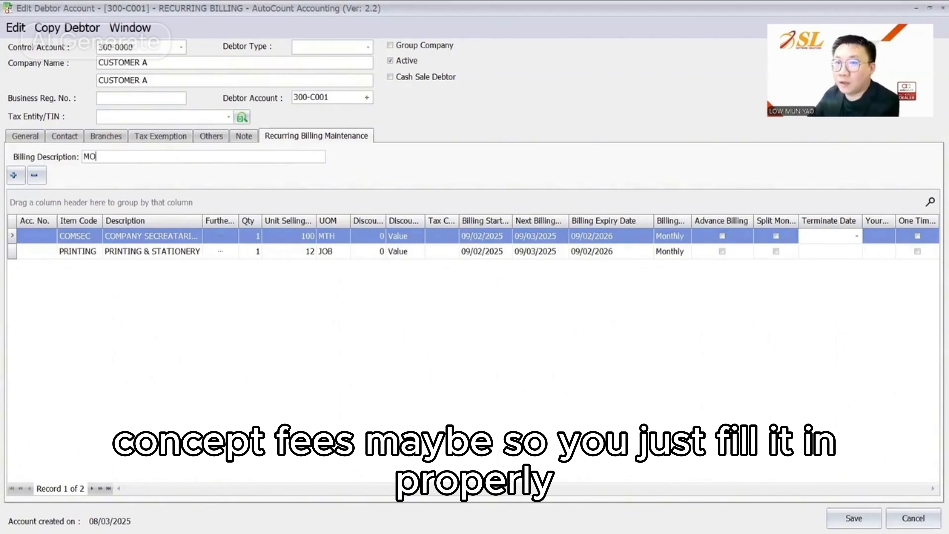
{"action": "type", "text": "NTHLY COM"}
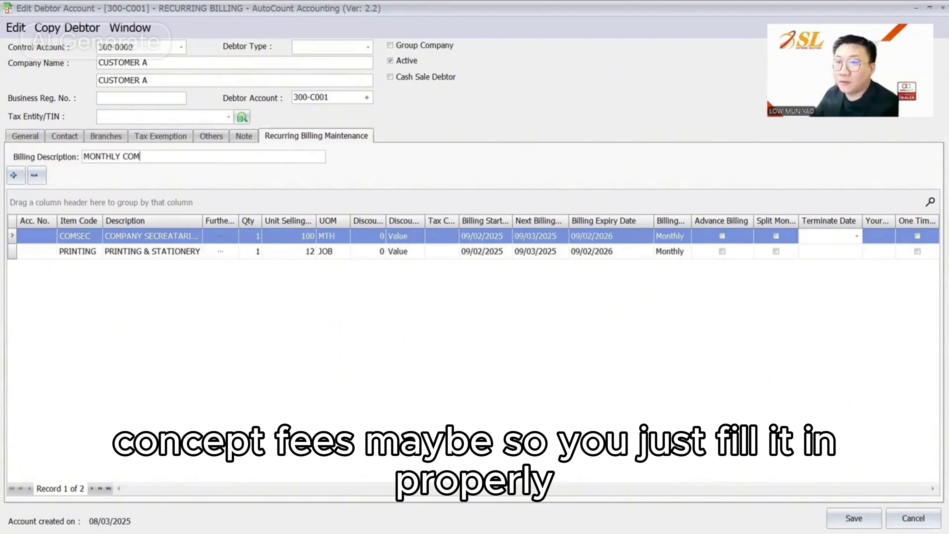
{"action": "type", "text": " SEC FEES"}
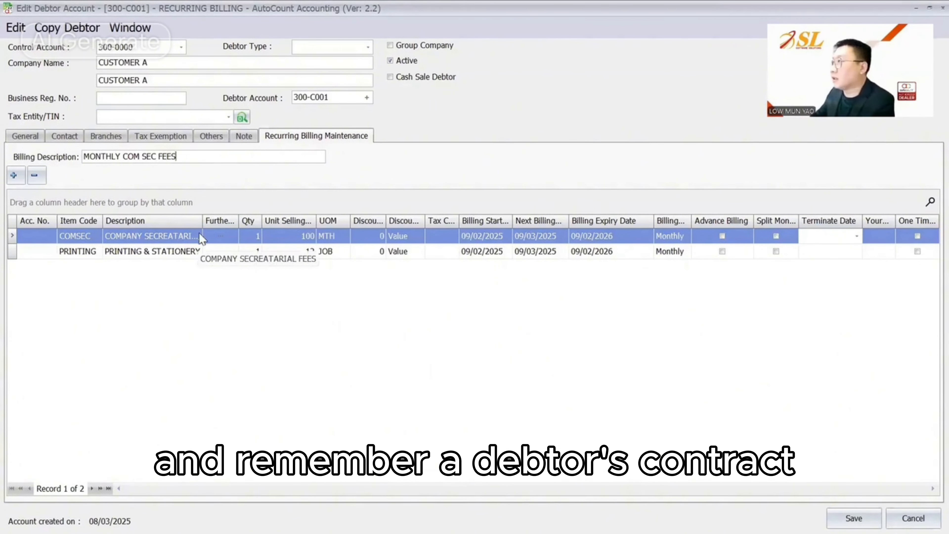
{"action": "left_click", "coordinate": [854, 517]}
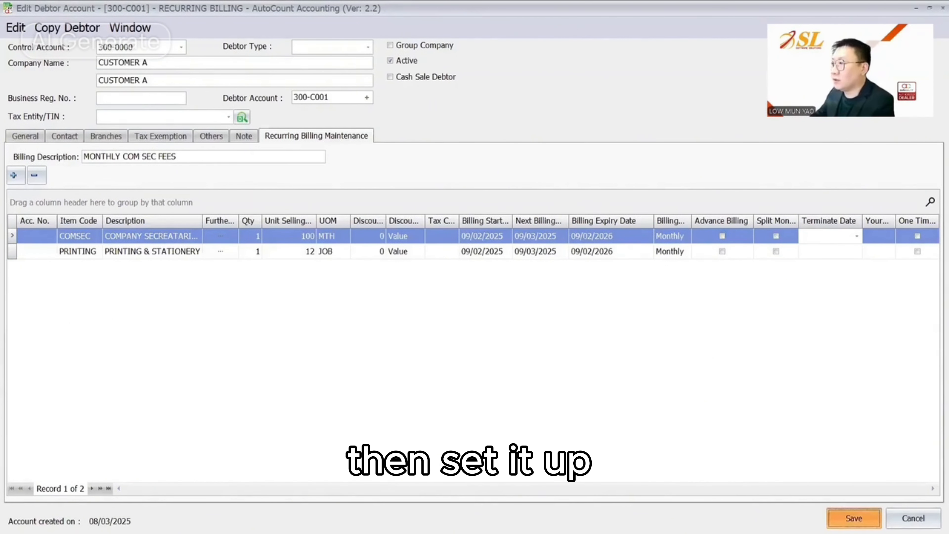
Exit to the account book login and sign back in to the RECURRING BILLING account book.
{"action": "left_click", "coordinate": [15, 28]}
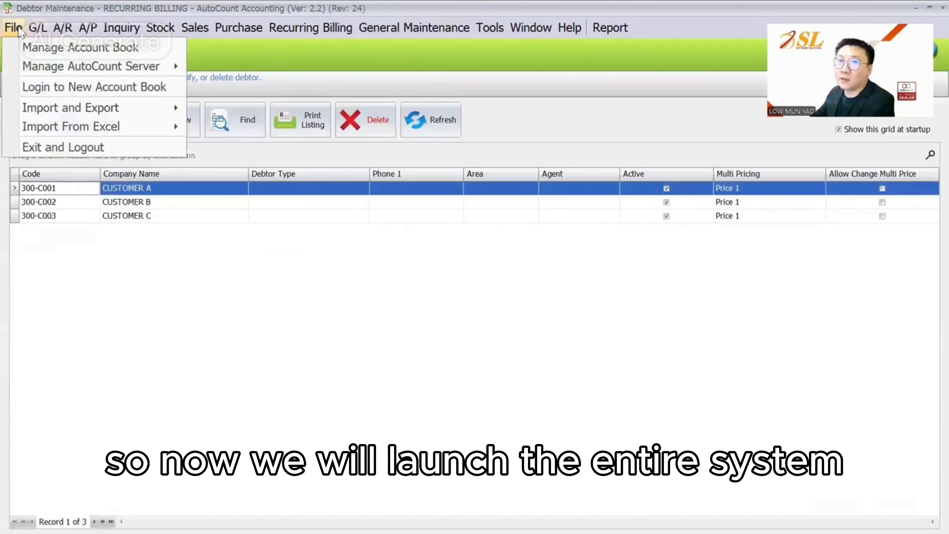
{"action": "left_click", "coordinate": [70, 89]}
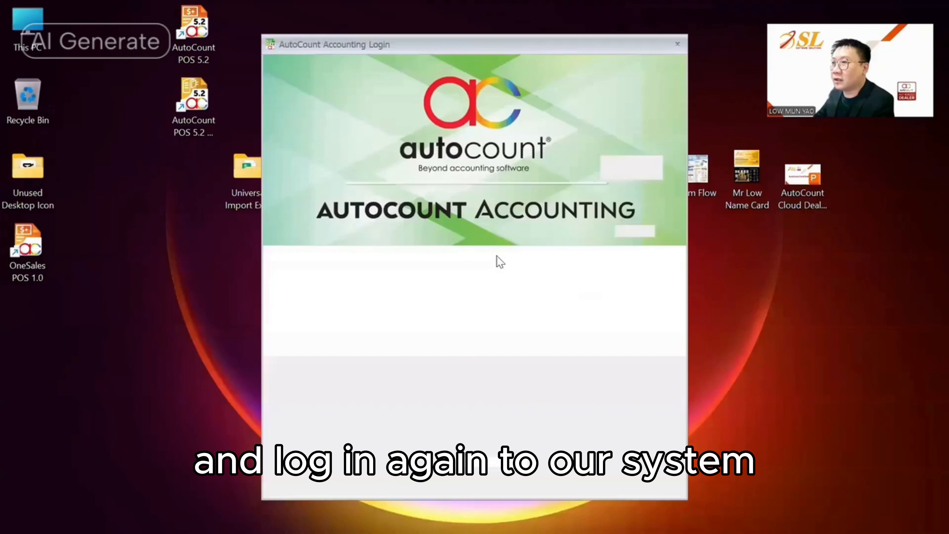
{"action": "key", "text": "Return"}
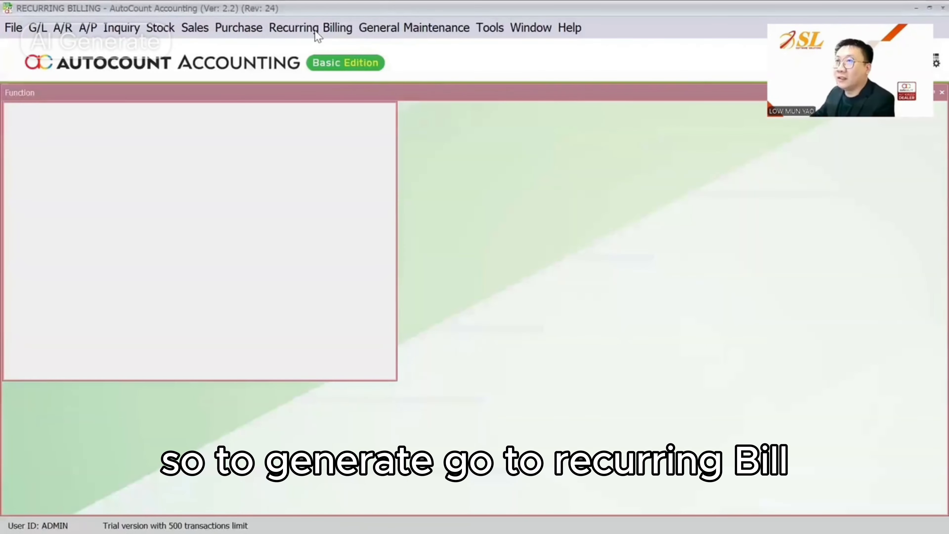
Open the Recurring Sales Invoice Generator and set the sales location to HQ.
{"action": "left_click", "coordinate": [317, 29]}
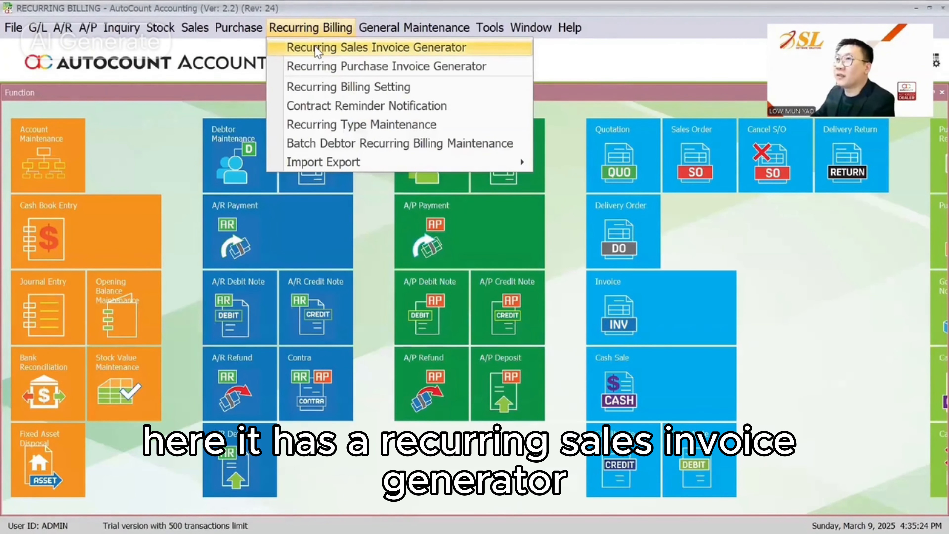
{"action": "left_click", "coordinate": [316, 48]}
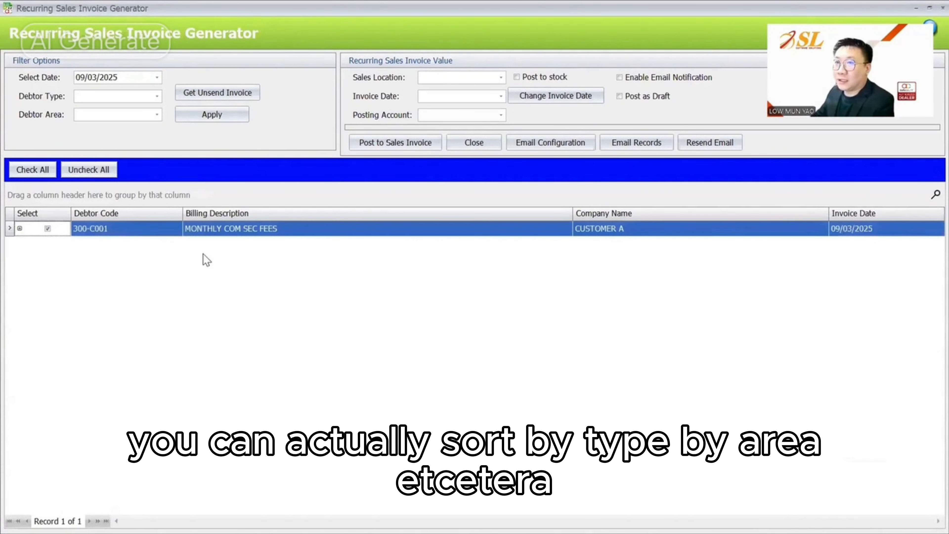
{"action": "left_click", "coordinate": [81, 96]}
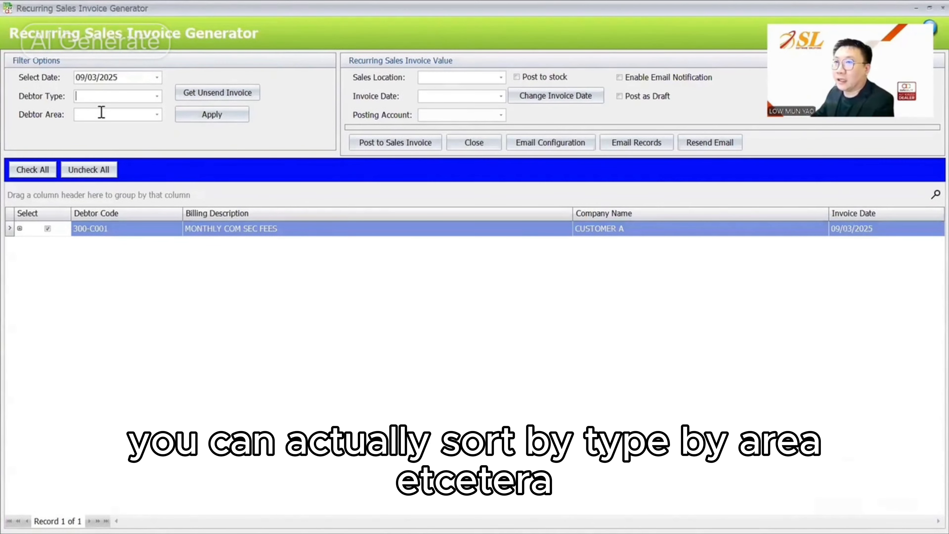
{"action": "left_click", "coordinate": [501, 77]}
{"action": "left_click", "coordinate": [463, 105]}
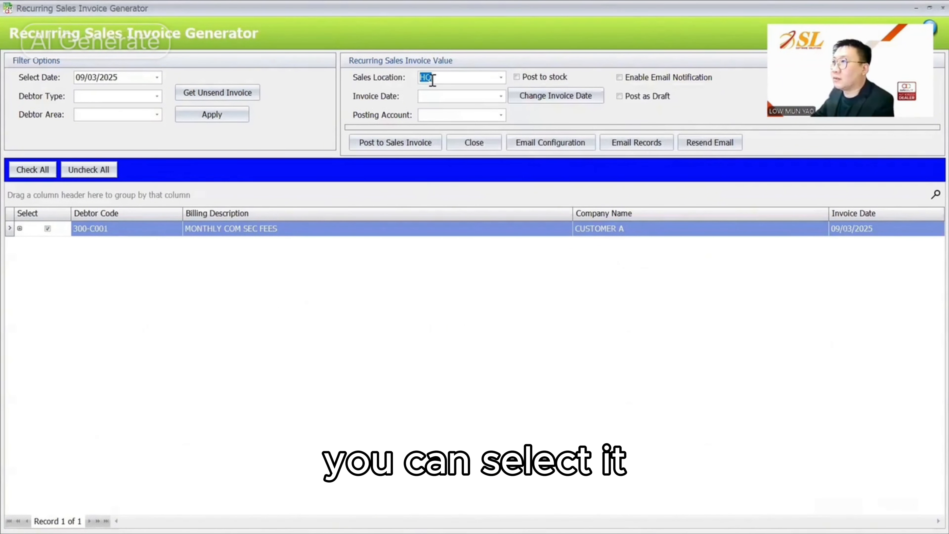
{"action": "left_click", "coordinate": [431, 96]}
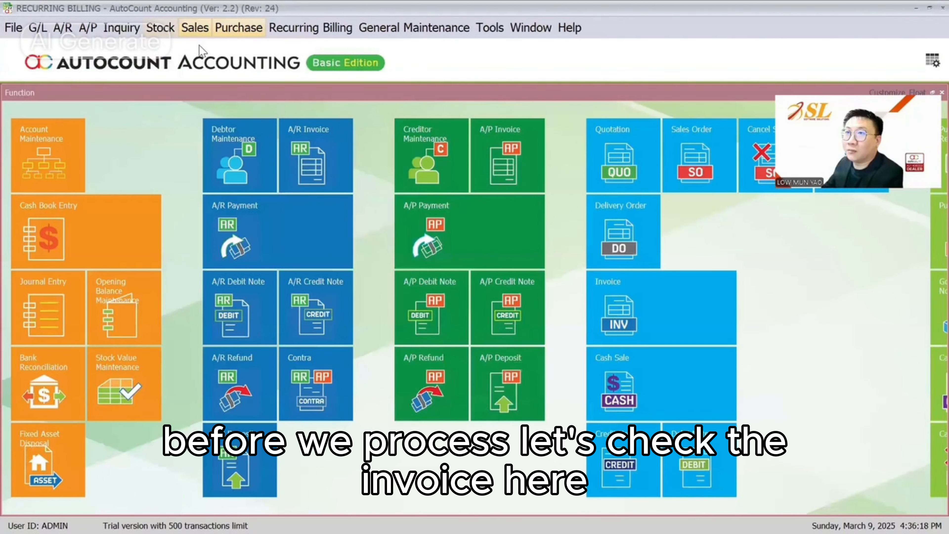
Check the sales invoice list for existing invoices and return to the Recurring Sales Invoice Generator.
{"action": "left_click", "coordinate": [194, 27]}
{"action": "left_click", "coordinate": [218, 102]}
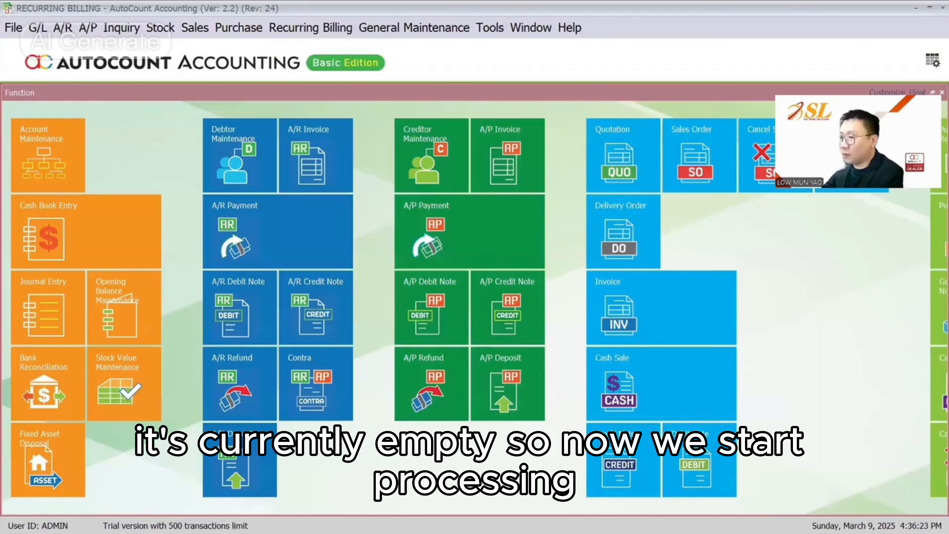
{"action": "key", "text": "super"}
{"action": "mouse_move", "coordinate": [621, 516]}
{"action": "left_click", "coordinate": [743, 439]}
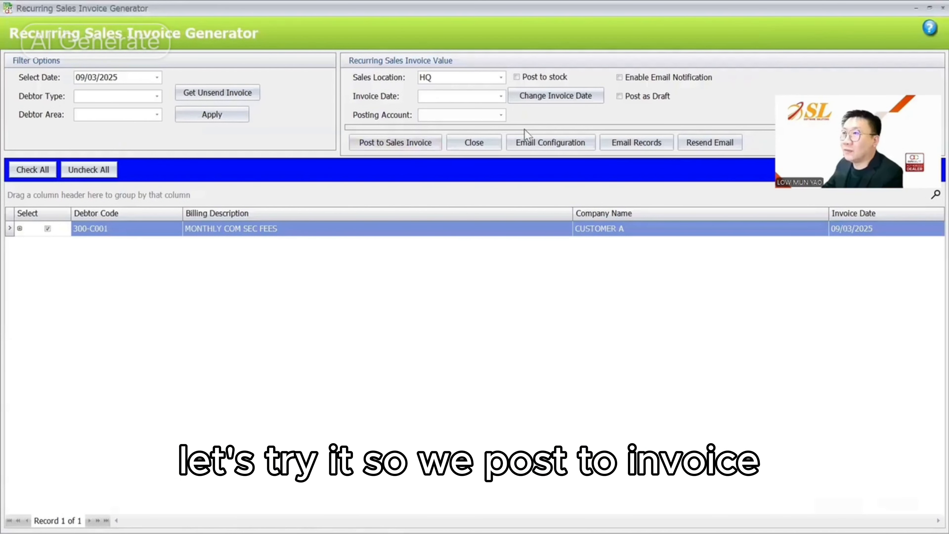
Post CUSTOMER A's MONTHLY COM SEC FEES billing to a sales invoice and confirm the posting.
{"action": "left_click", "coordinate": [395, 145]}
{"action": "left_click", "coordinate": [395, 143]}
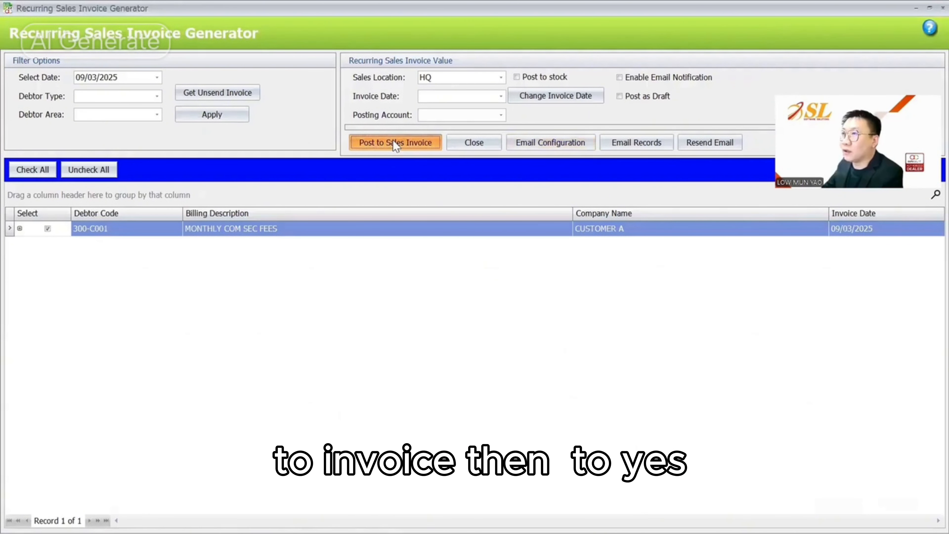
{"action": "key", "text": "Return"}
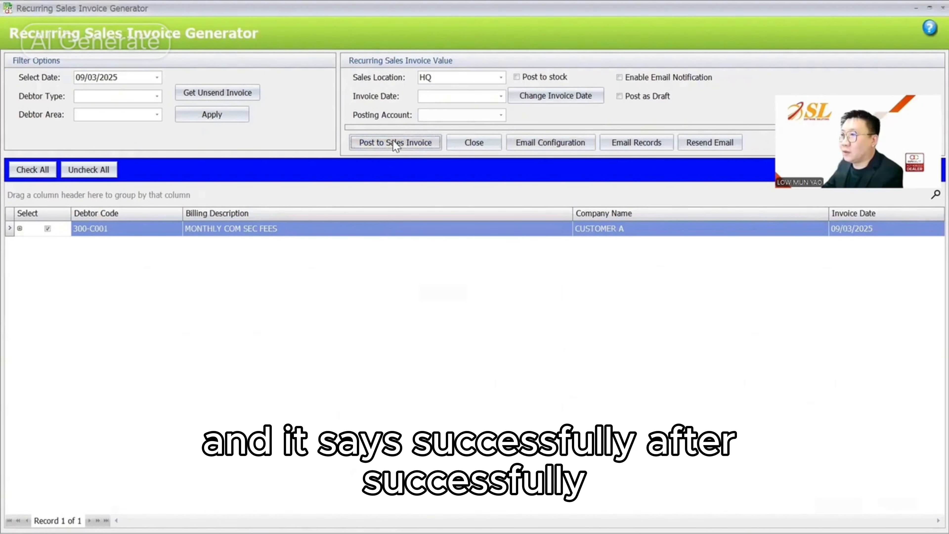
{"action": "key", "text": "Return"}
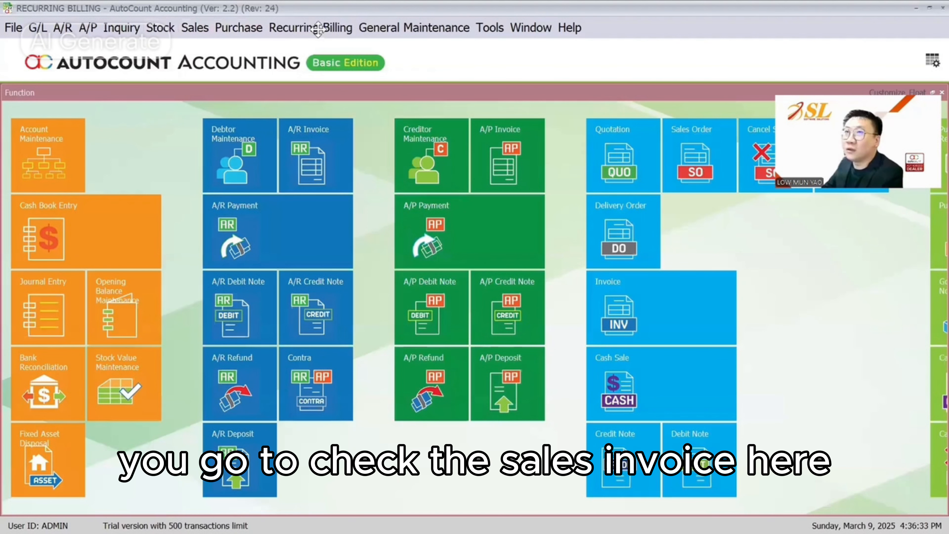
Open the sales invoice list and preview CUSTOMER A's generated invoice, examining its format, line descriptions and total.
{"action": "left_click", "coordinate": [195, 28]}
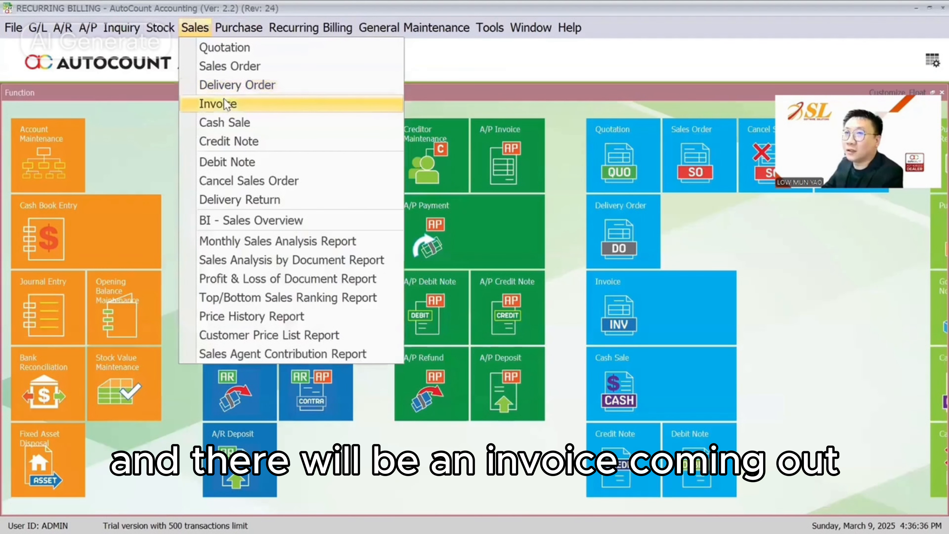
{"action": "left_click", "coordinate": [224, 102]}
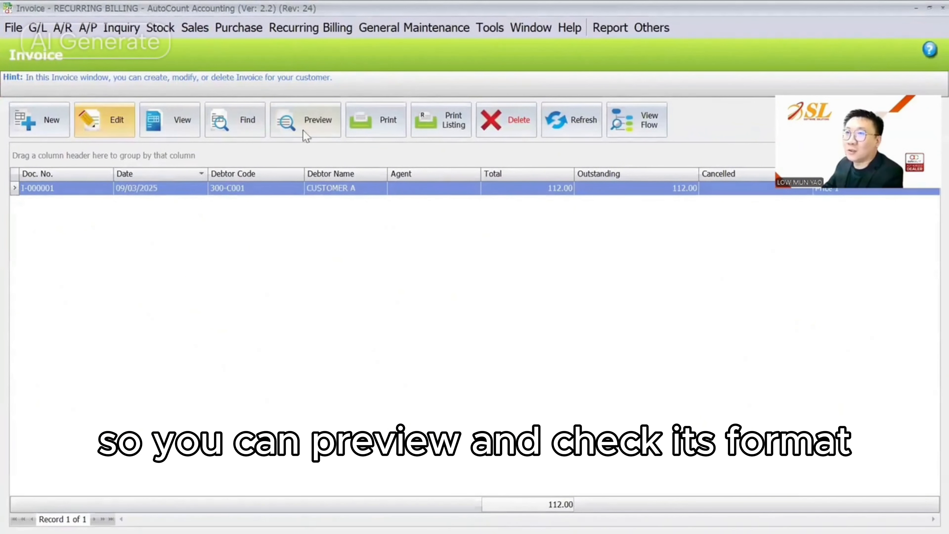
{"action": "left_click", "coordinate": [314, 125]}
{"action": "left_click", "coordinate": [596, 375]}
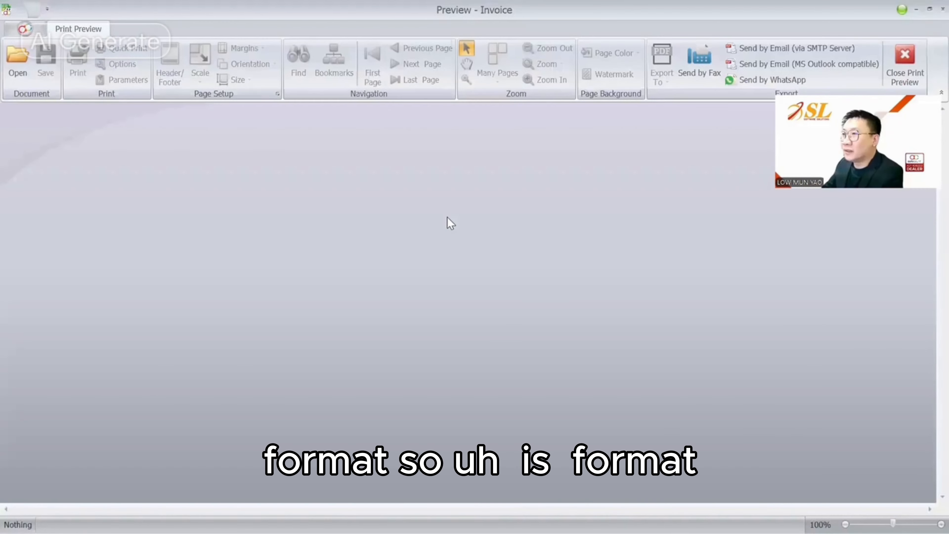
{"action": "scroll", "coordinate": [448, 216], "scroll_direction": "down", "scroll_amount": 4}
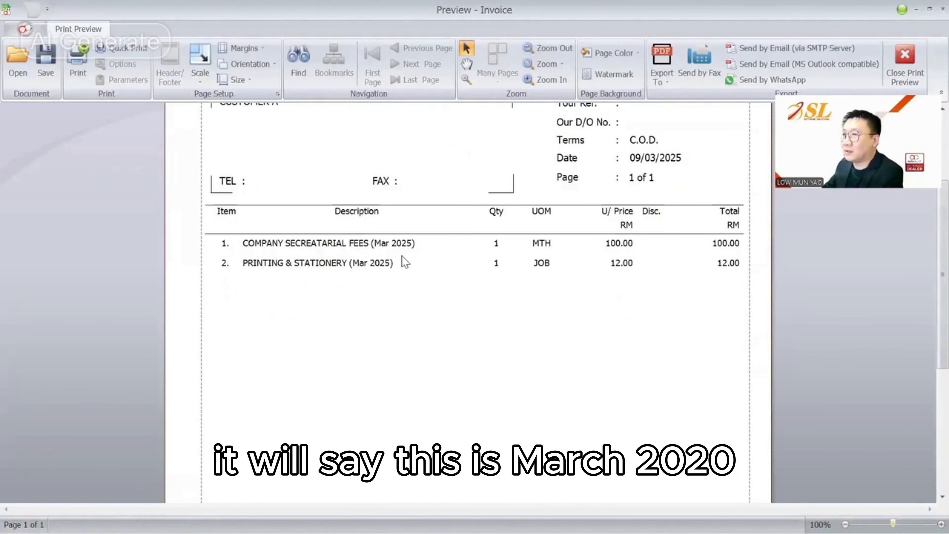
{"action": "scroll", "coordinate": [402, 260], "scroll_direction": "up", "scroll_amount": 3}
{"action": "scroll", "coordinate": [393, 249], "scroll_direction": "down", "scroll_amount": 8}
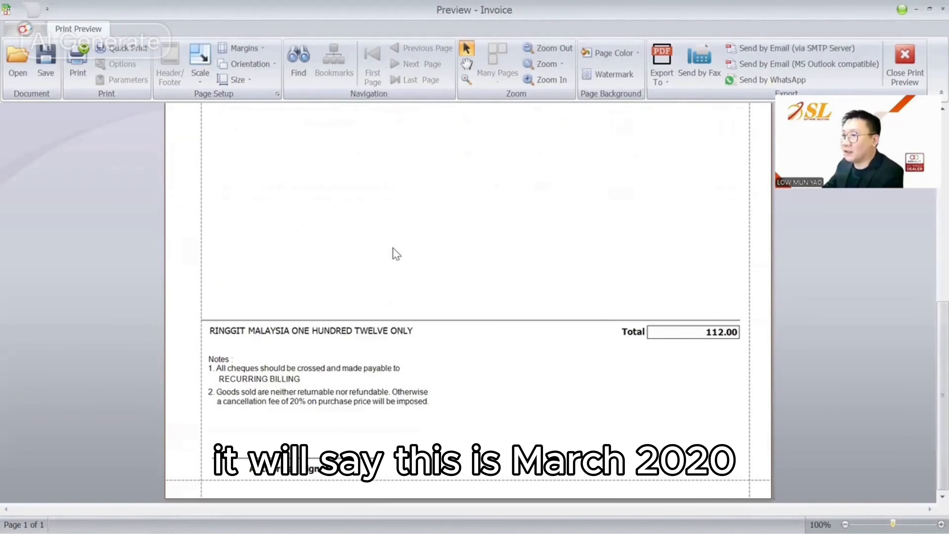
{"action": "scroll", "coordinate": [394, 245], "scroll_direction": "up", "scroll_amount": 11}
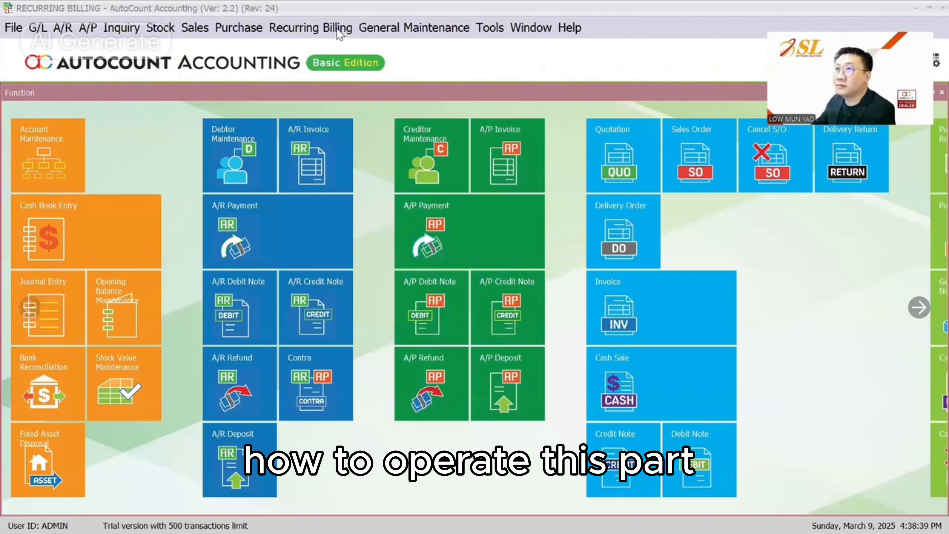
Query all debtor recurring billing records and open their Excel export, cancelling without saving a file.
{"action": "left_click", "coordinate": [338, 29]}
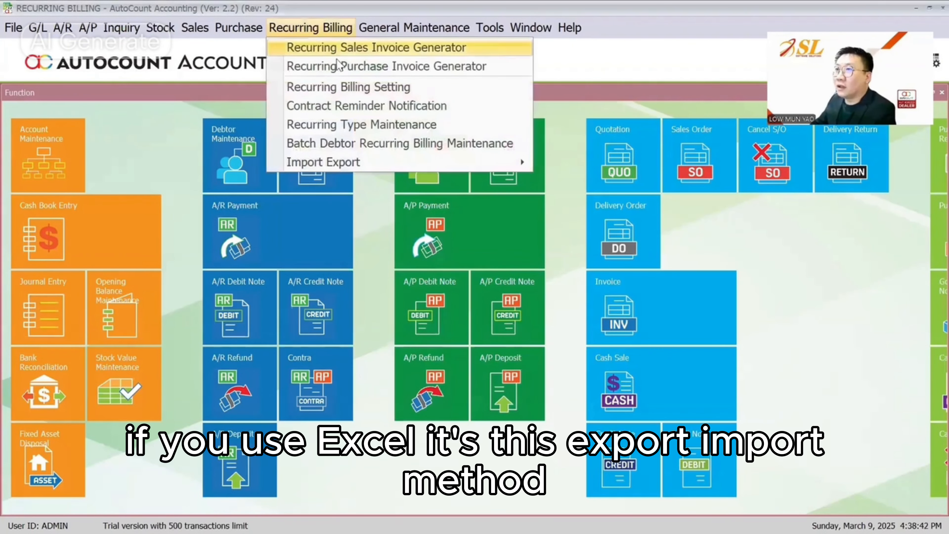
{"action": "mouse_move", "coordinate": [350, 160]}
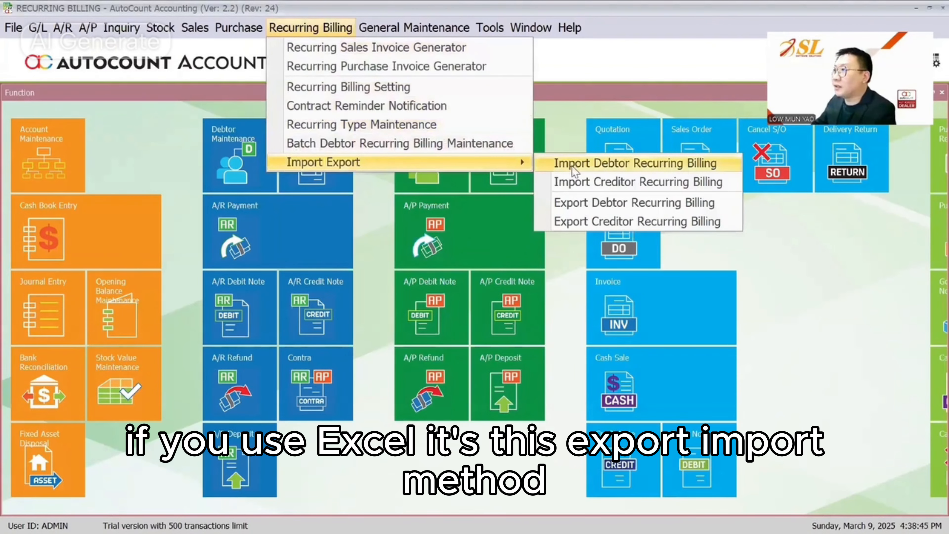
{"action": "left_click", "coordinate": [583, 204]}
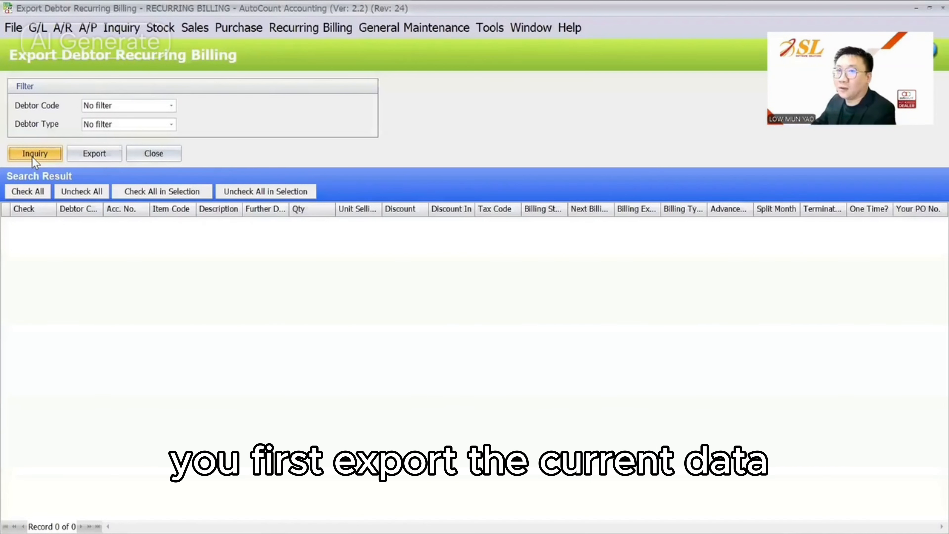
{"action": "left_click", "coordinate": [33, 156]}
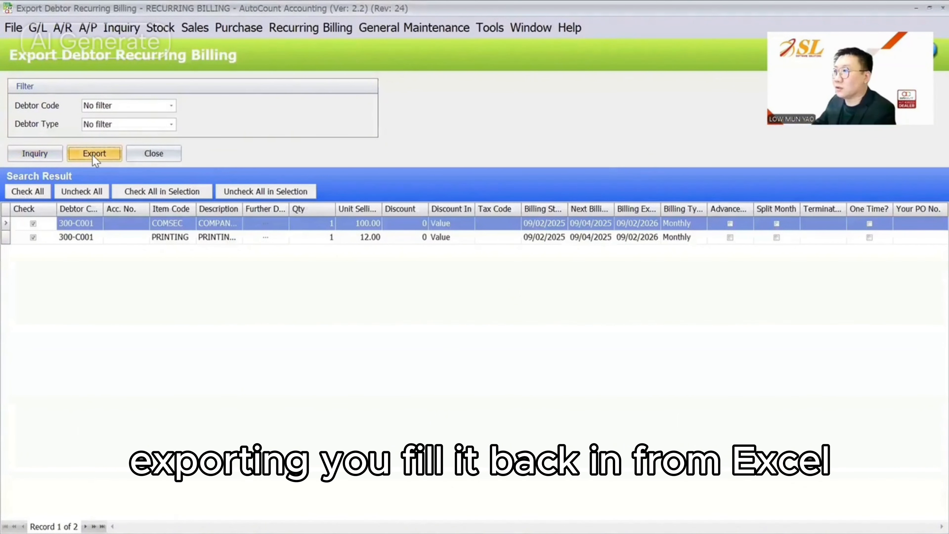
{"action": "left_click", "coordinate": [92, 154]}
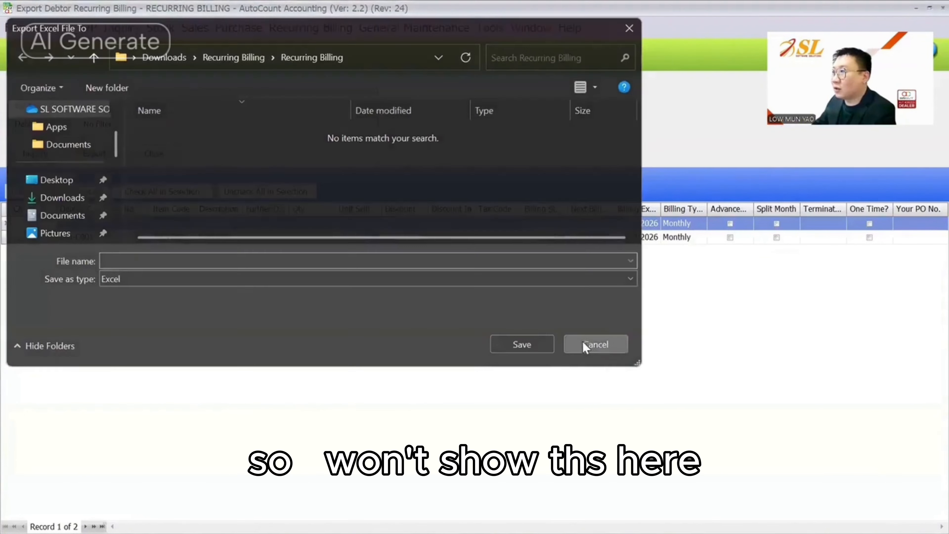
{"action": "left_click", "coordinate": [588, 344]}
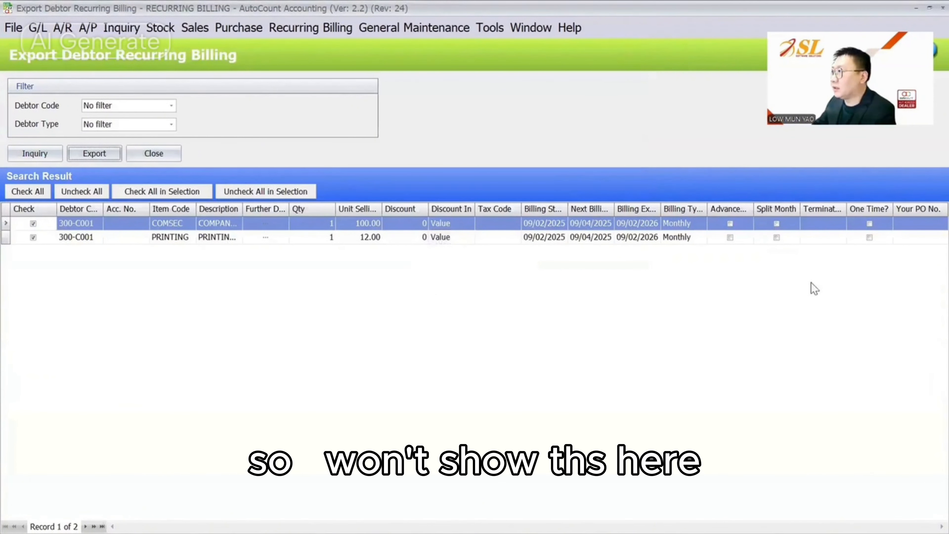
{"action": "left_click", "coordinate": [943, 8]}
In Batch Debtor Recurring Billing Maintenance, multi-select the COMSEC and PRINTING items and apply them, keeping previous records.
{"action": "left_click", "coordinate": [315, 30]}
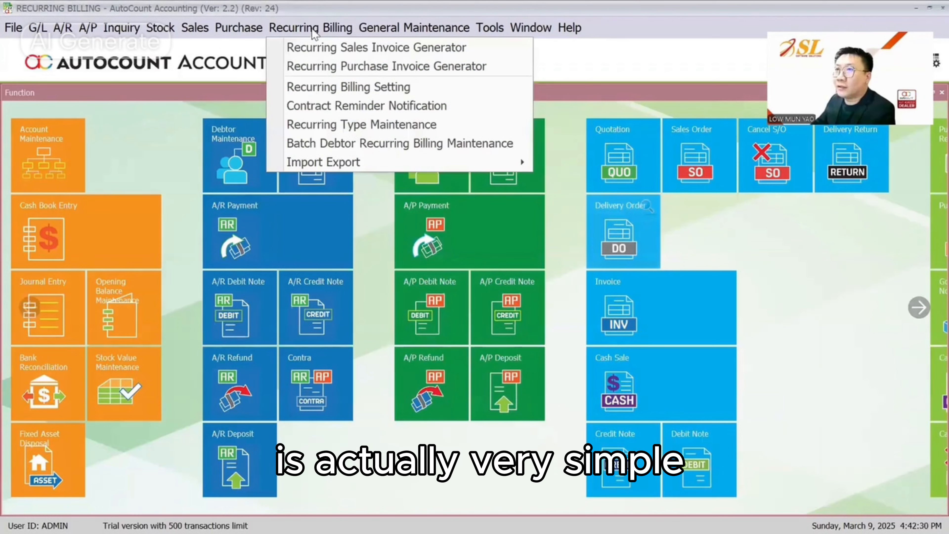
{"action": "left_click", "coordinate": [320, 145]}
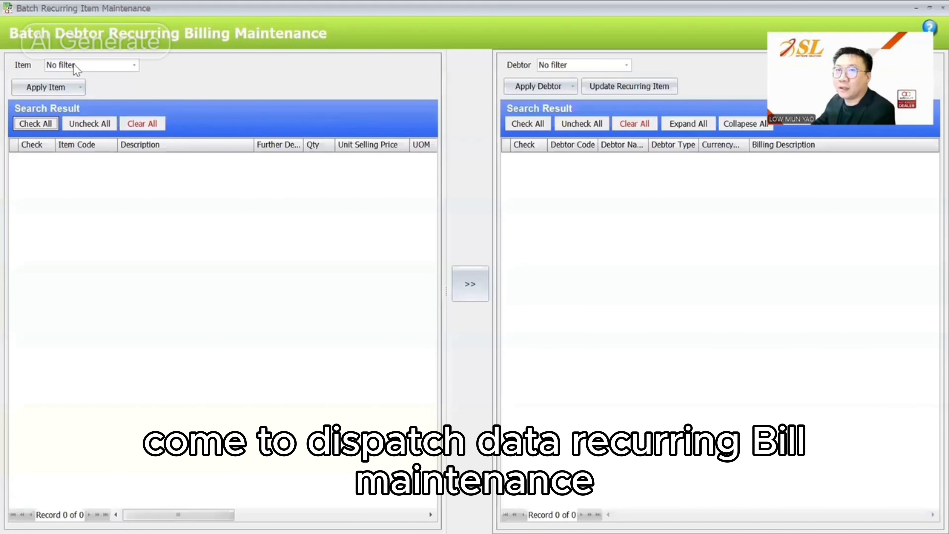
{"action": "left_click", "coordinate": [85, 66]}
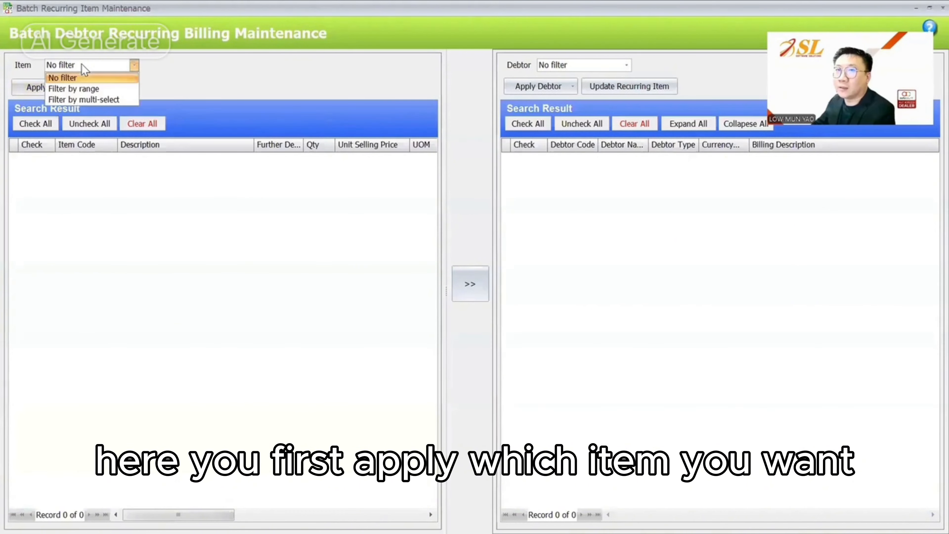
{"action": "left_click", "coordinate": [85, 99]}
{"action": "left_click", "coordinate": [251, 202]}
{"action": "left_click", "coordinate": [251, 216]}
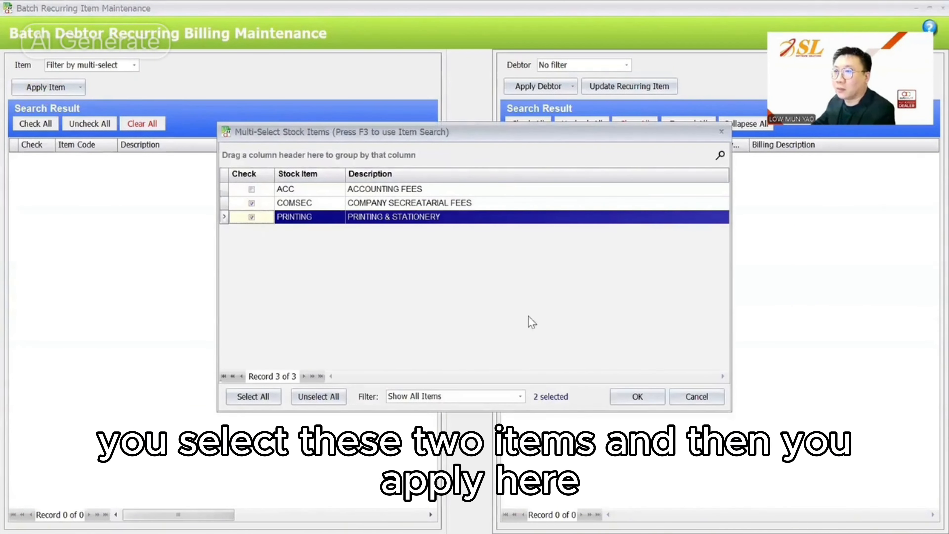
{"action": "left_click", "coordinate": [637, 396]}
{"action": "left_click", "coordinate": [67, 89]}
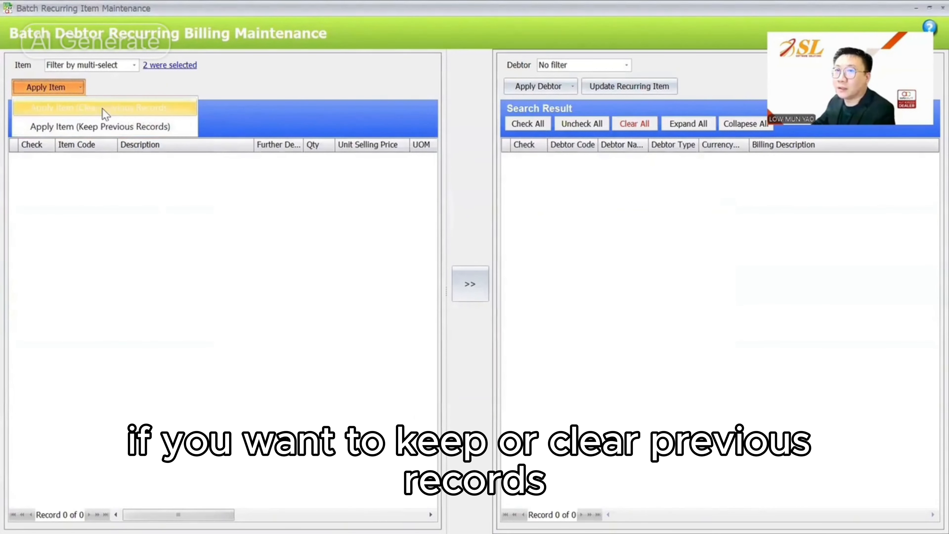
{"action": "left_click", "coordinate": [100, 126]}
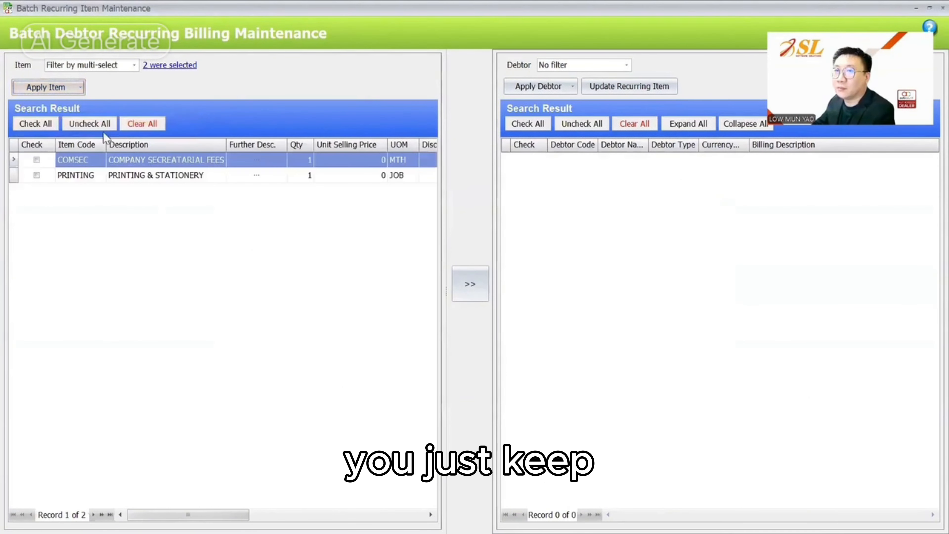
Check both batch items and set the unit selling price to 300 for COMSEC and 12 for PRINTING.
{"action": "left_click", "coordinate": [36, 125]}
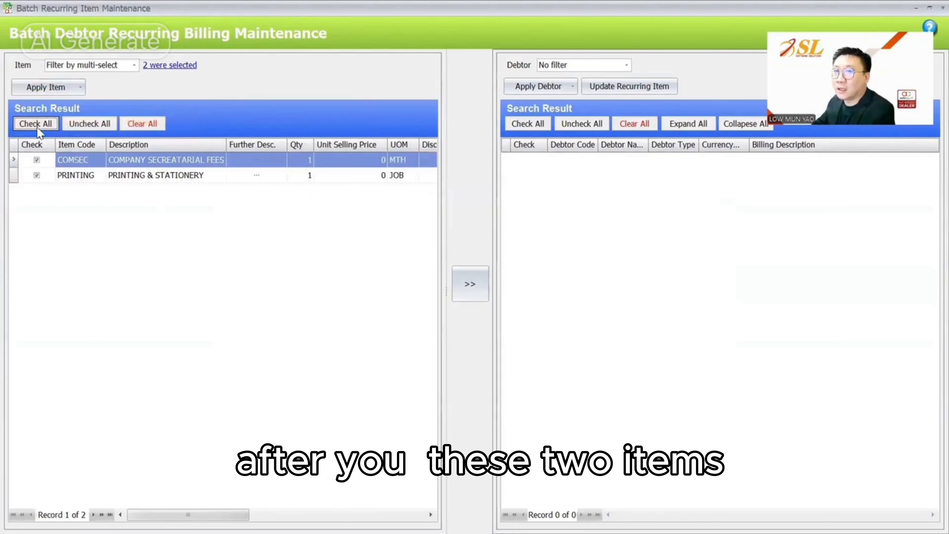
{"action": "left_click", "coordinate": [345, 161]}
{"action": "type", "text": "300"}
{"action": "key", "text": "Down"}
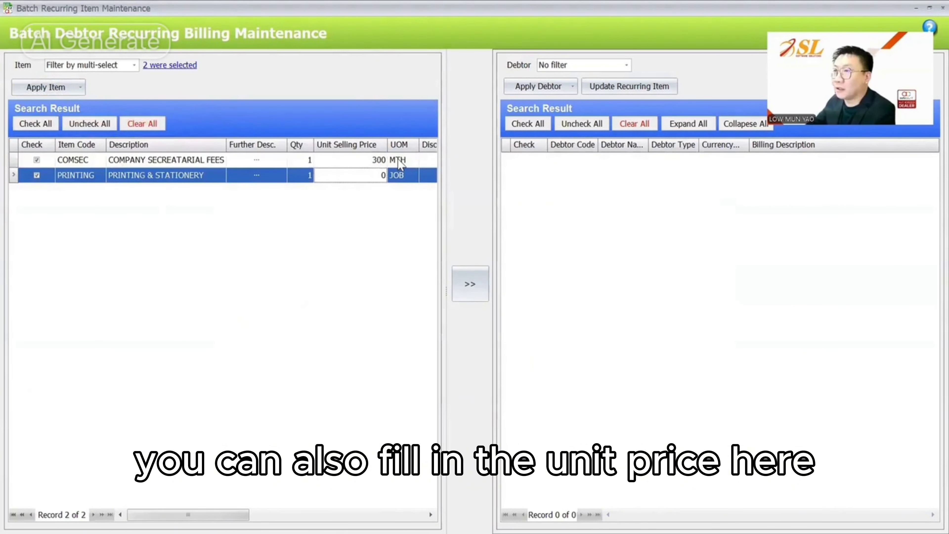
{"action": "type", "text": "12"}
{"action": "left_click", "coordinate": [587, 209]}
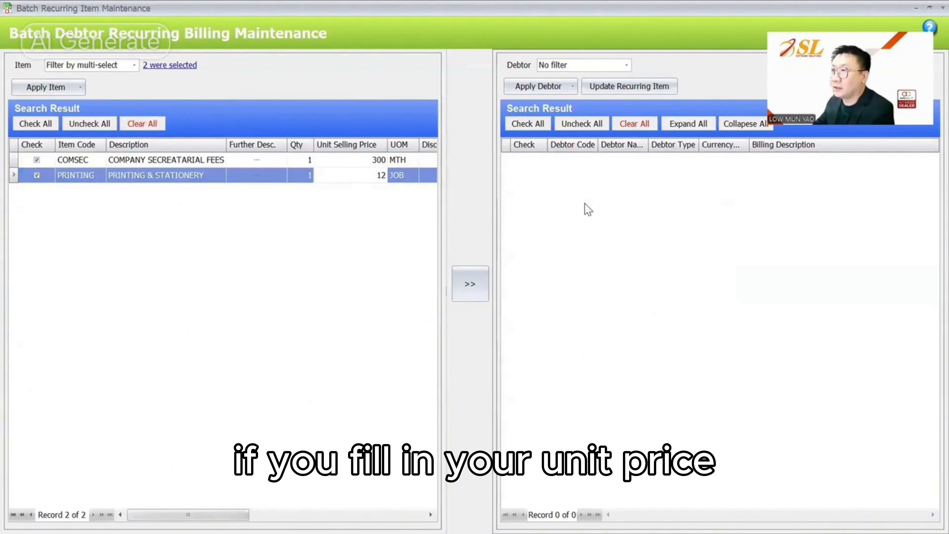
Multi-select the debtors CUSTOMER A, CUSTOMER B and CUSTOMER C and apply them, keeping previous records.
{"action": "left_click", "coordinate": [607, 66]}
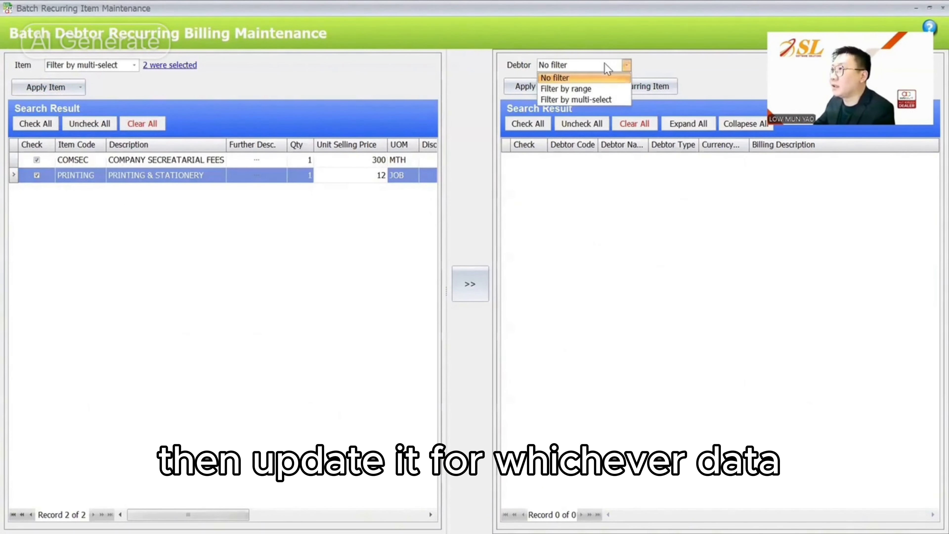
{"action": "left_click", "coordinate": [589, 100]}
{"action": "left_click", "coordinate": [254, 202]}
{"action": "left_click", "coordinate": [253, 216]}
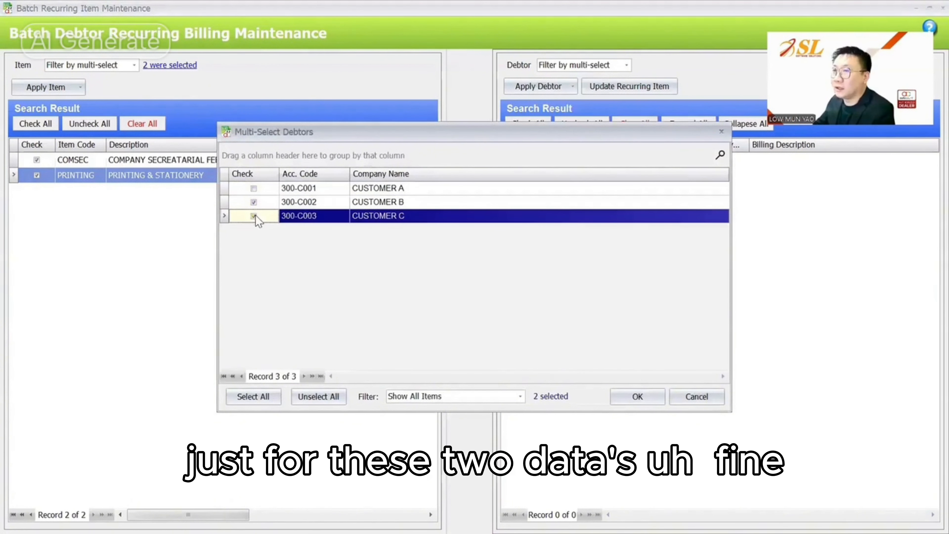
{"action": "left_click", "coordinate": [254, 188]}
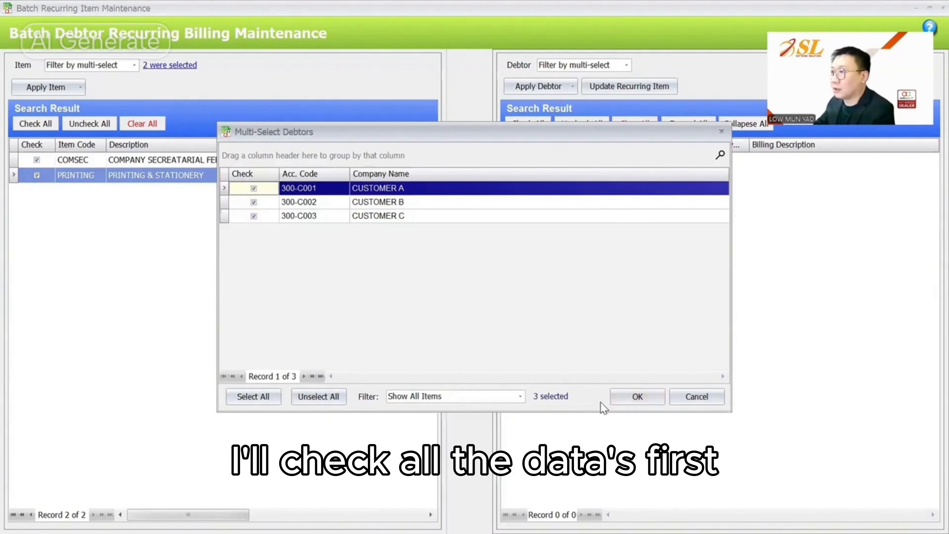
{"action": "left_click", "coordinate": [631, 397]}
{"action": "left_click", "coordinate": [541, 87]}
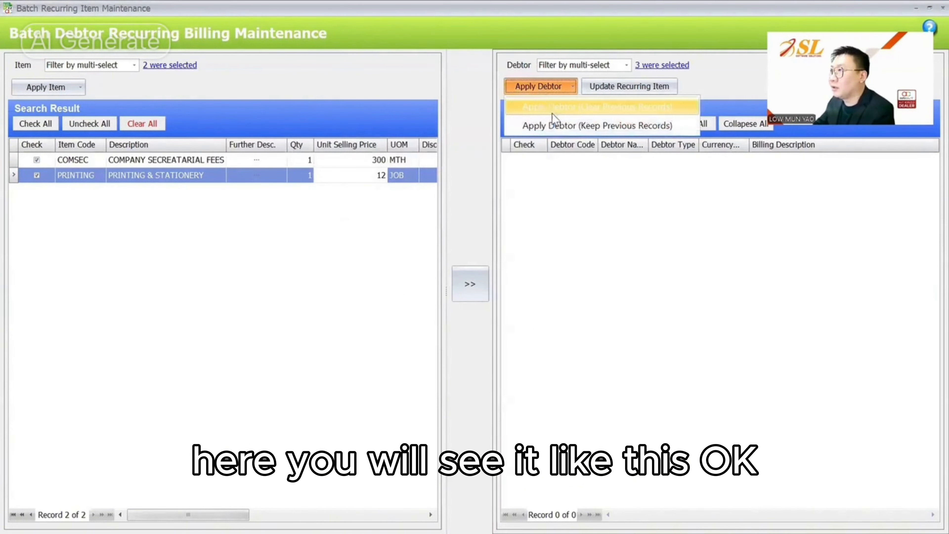
{"action": "left_click", "coordinate": [547, 125]}
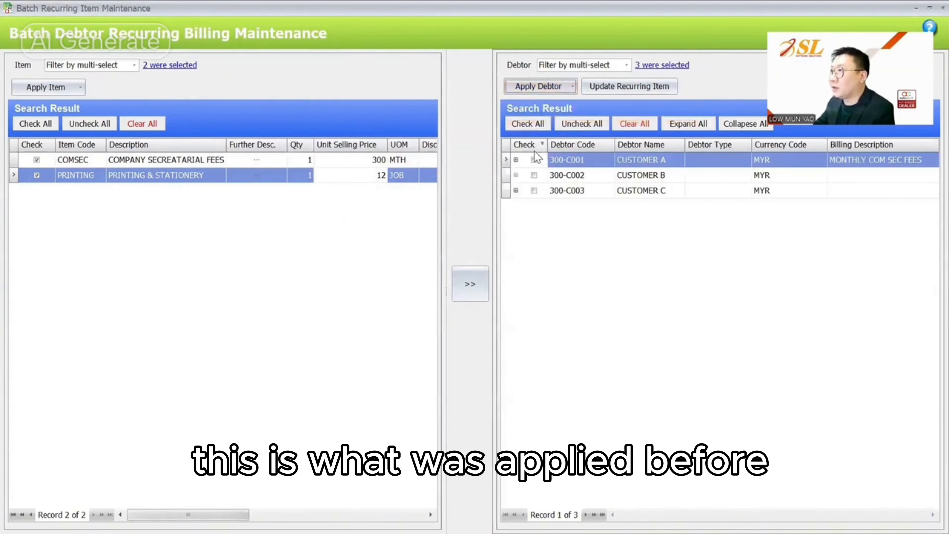
Examine the recurring items already assigned to each of the listed debtors.
{"action": "left_click", "coordinate": [516, 160]}
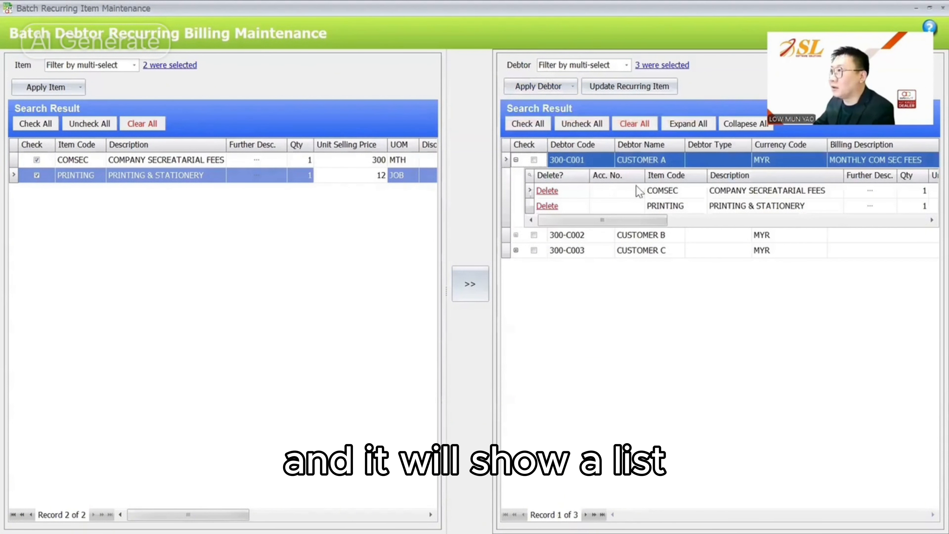
{"action": "left_click", "coordinate": [518, 233]}
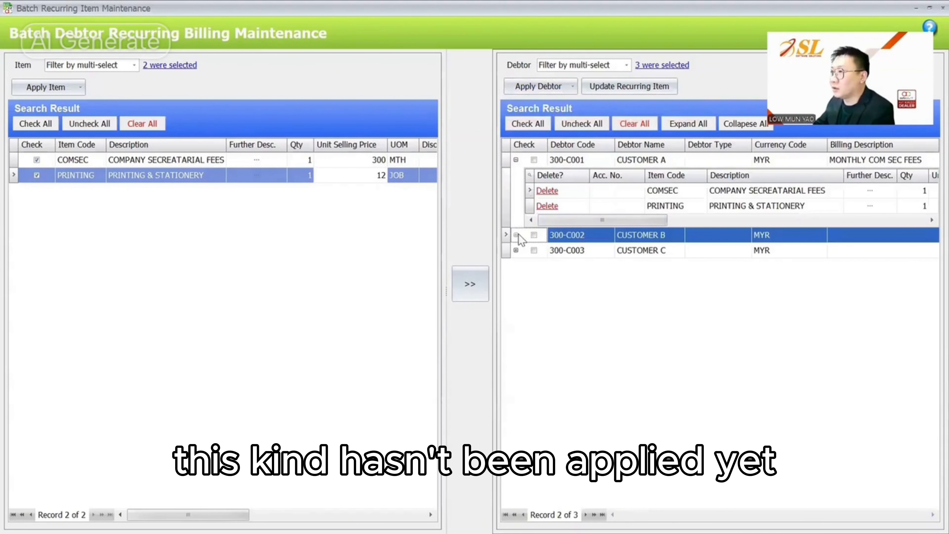
{"action": "left_click", "coordinate": [515, 250]}
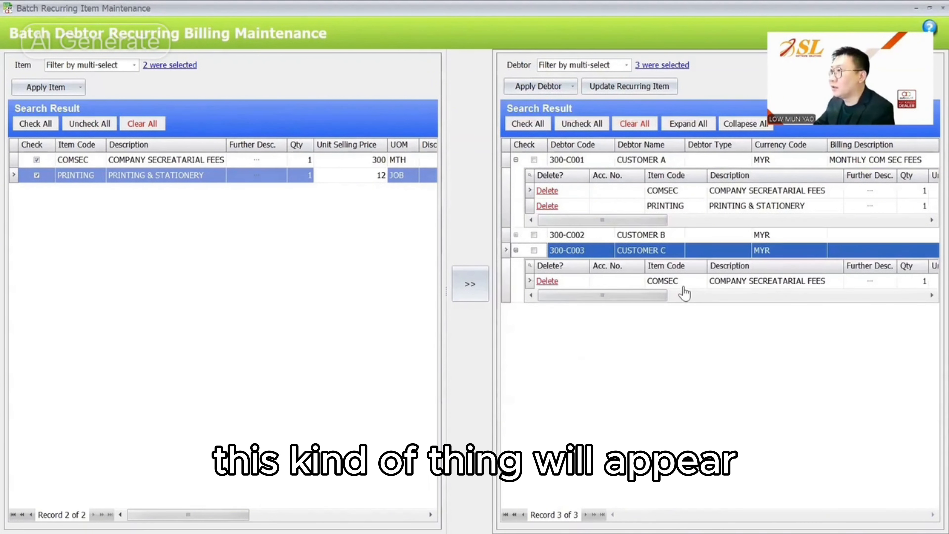
{"action": "left_click", "coordinate": [516, 250]}
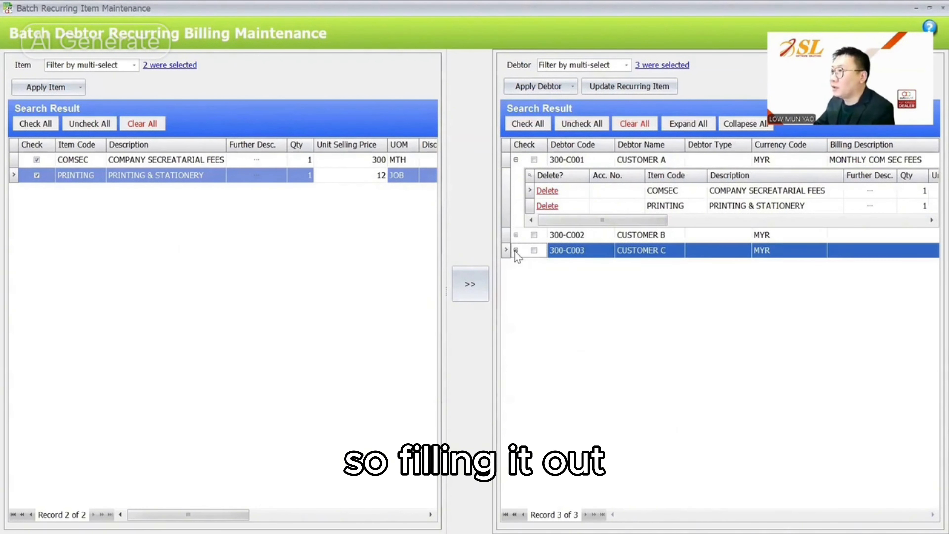
Check only CUSTOMER B and CUSTOMER C, assign the checked COMSEC and PRINTING items to them, and confirm the recurring item update.
{"action": "left_click", "coordinate": [537, 129]}
{"action": "left_click", "coordinate": [533, 160]}
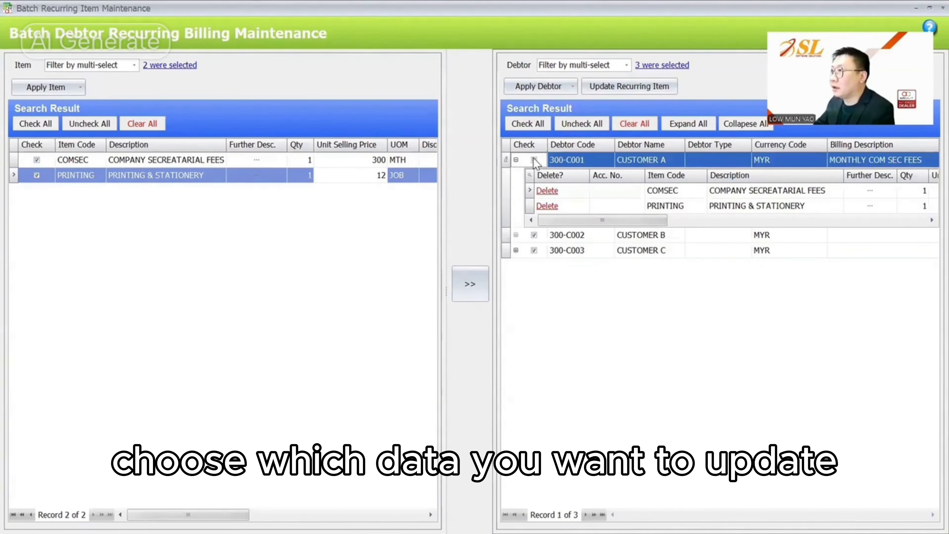
{"action": "left_click", "coordinate": [516, 160]}
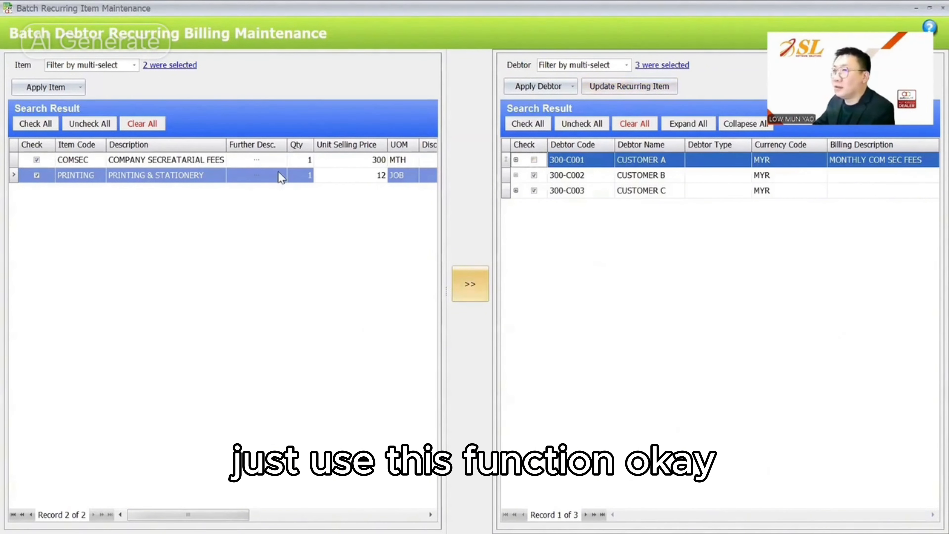
{"action": "left_click", "coordinate": [476, 287]}
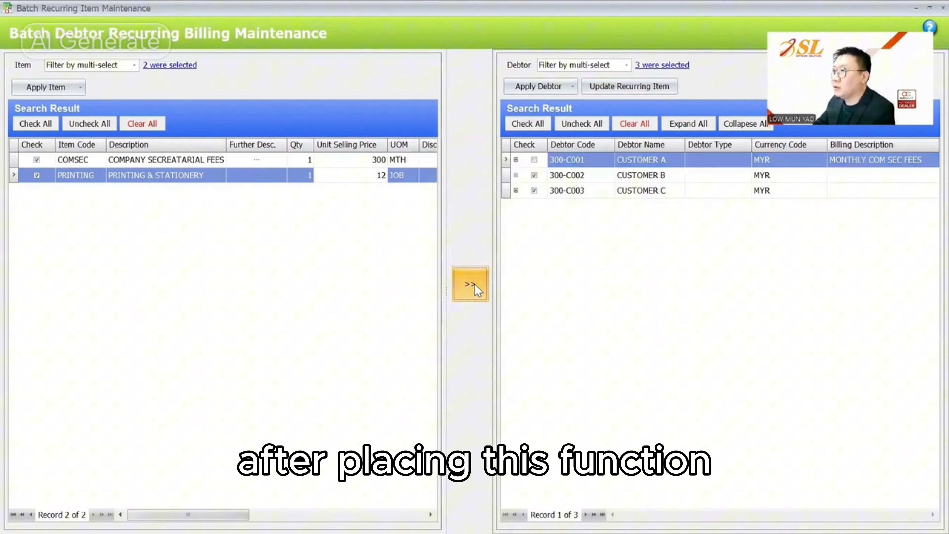
{"action": "left_click", "coordinate": [616, 85]}
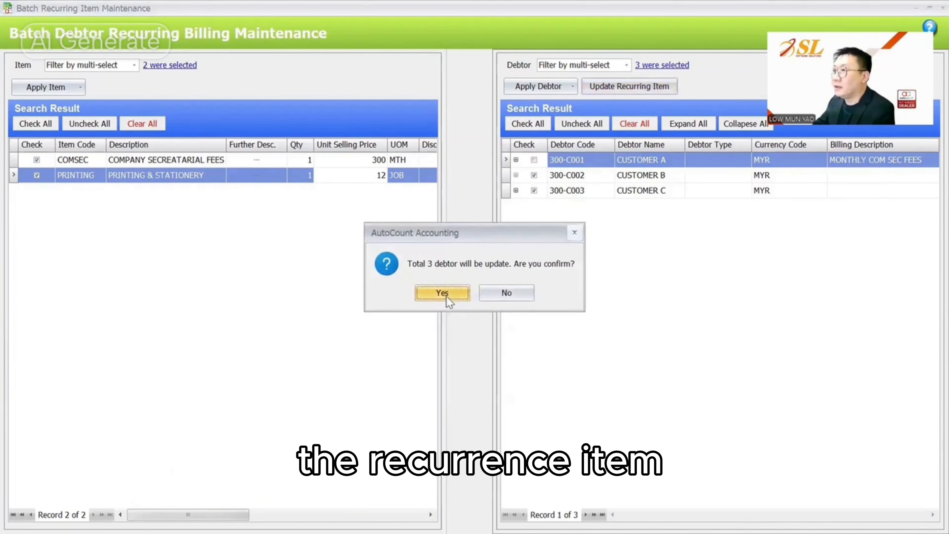
{"action": "left_click", "coordinate": [443, 293]}
{"action": "left_click", "coordinate": [473, 286]}
Expand the items of CUSTOMER B and CUSTOMER C and delete the first, duplicated COMSEC line from CUSTOMER C.
{"action": "left_click", "coordinate": [516, 175]}
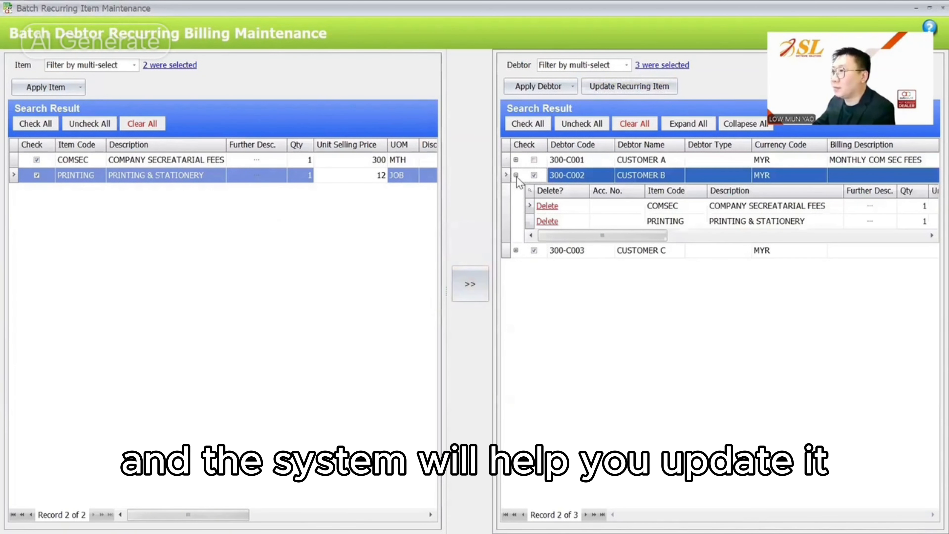
{"action": "left_click", "coordinate": [516, 250]}
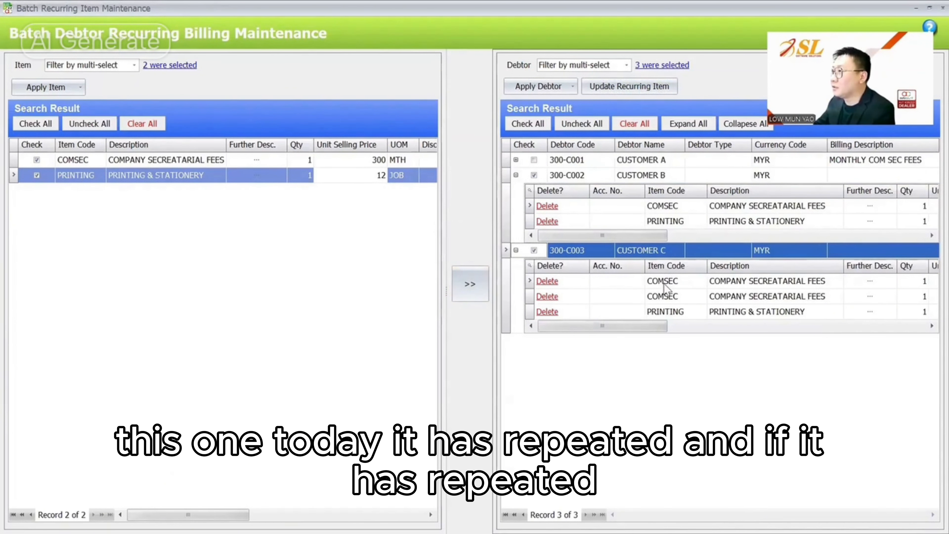
{"action": "left_click", "coordinate": [548, 281]}
{"action": "left_click", "coordinate": [441, 293]}
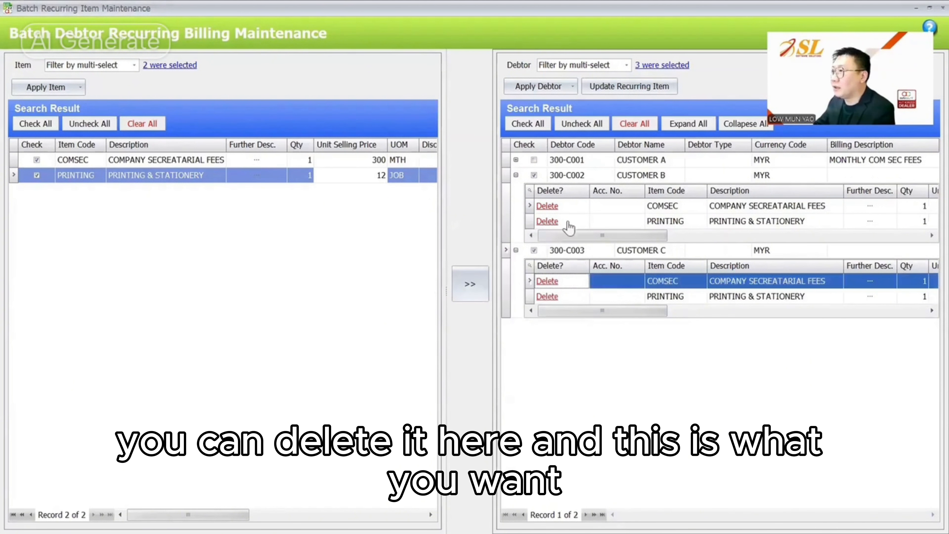
Review the billing dates and type of CUSTOMER C's items, and close the batch maintenance window, confirming to quit.
{"action": "left_click_drag", "start_coordinate": [641, 311], "coordinate": [819, 323]}
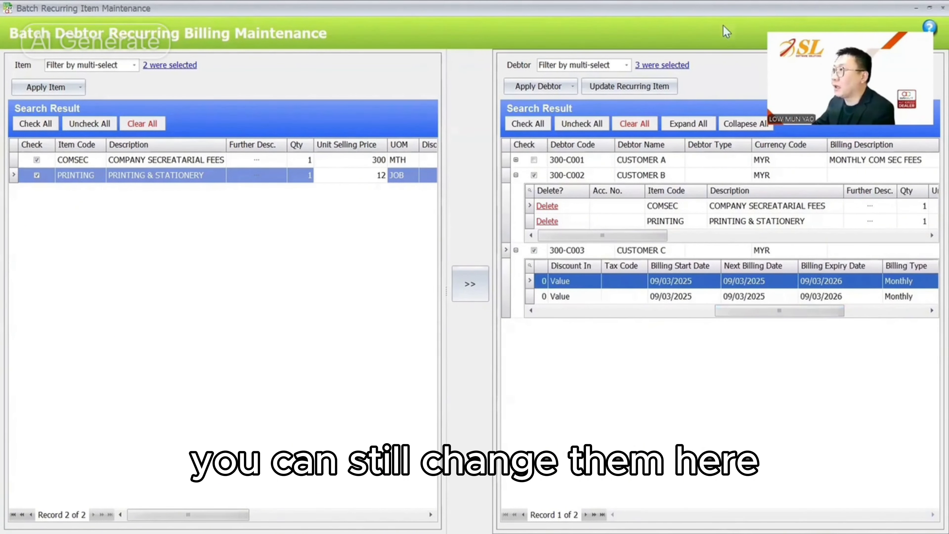
{"action": "left_click", "coordinate": [942, 8]}
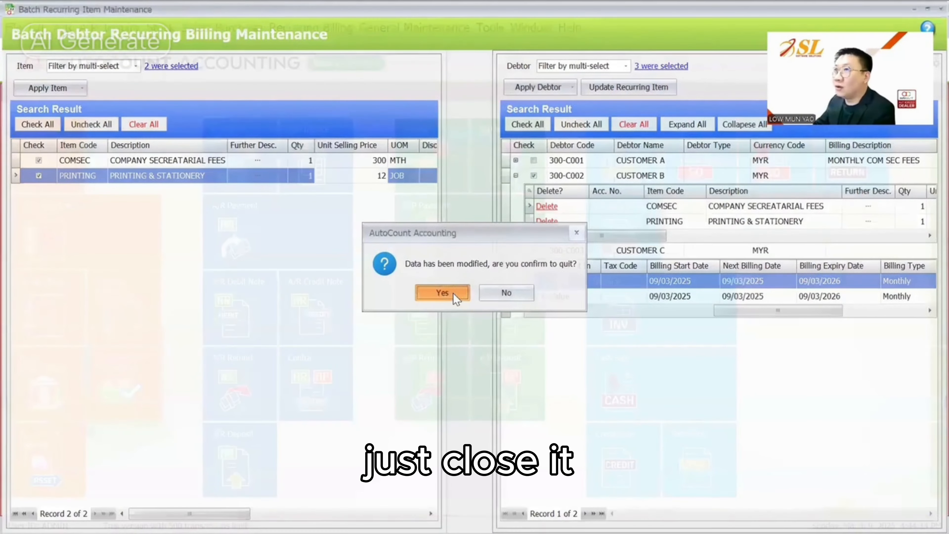
{"action": "left_click", "coordinate": [454, 297]}
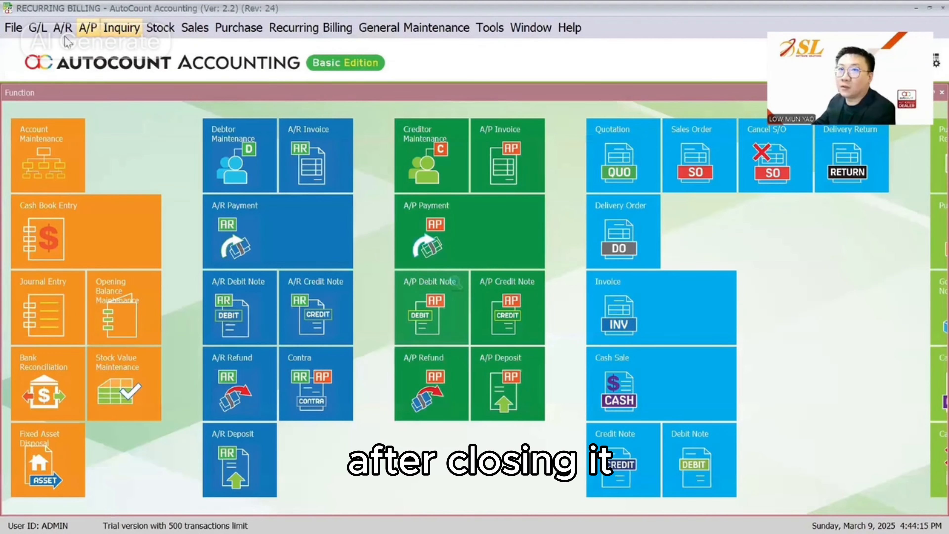
Open CUSTOMER B from the debtor list for editing and examine its recurring billing items.
{"action": "left_click", "coordinate": [62, 27]}
{"action": "left_click", "coordinate": [85, 48]}
{"action": "left_click", "coordinate": [170, 201]}
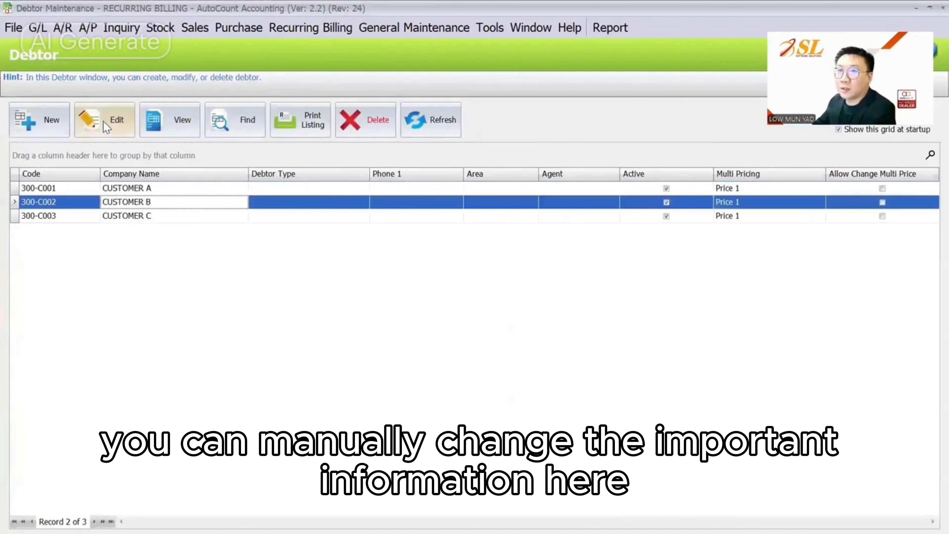
{"action": "left_click", "coordinate": [104, 121]}
{"action": "left_click", "coordinate": [502, 141]}
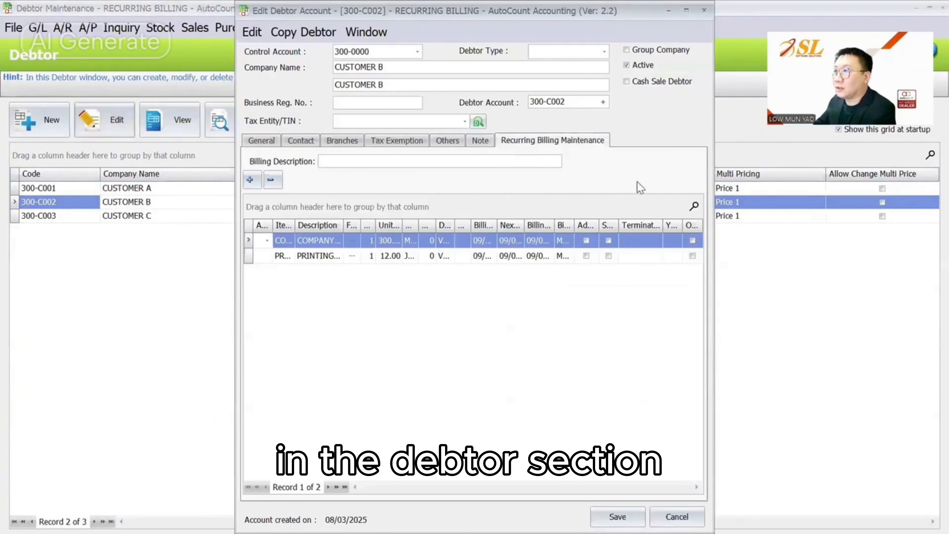
{"action": "left_click", "coordinate": [686, 10]}
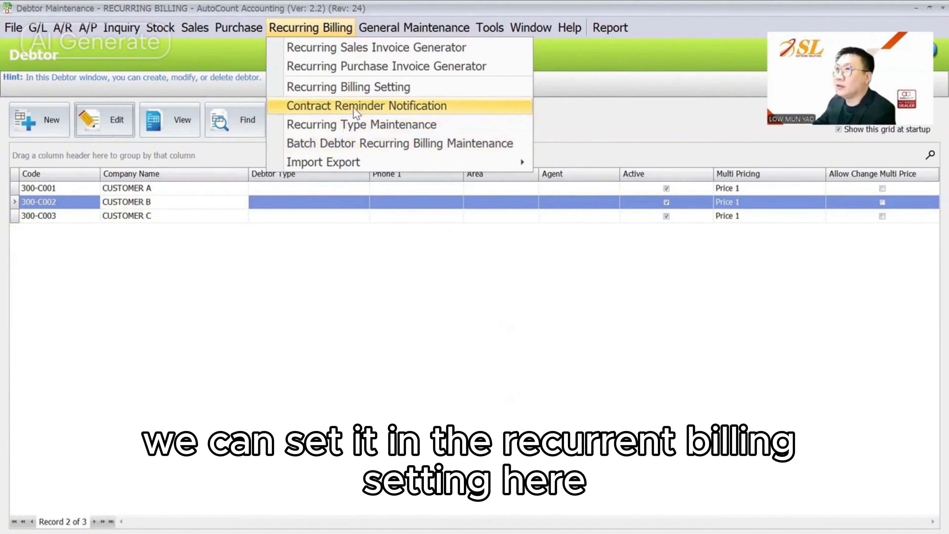
Review the contract expiry reminder days and selling price basis in Recurring Billing Setting, and save the settings.
{"action": "left_click", "coordinate": [354, 86]}
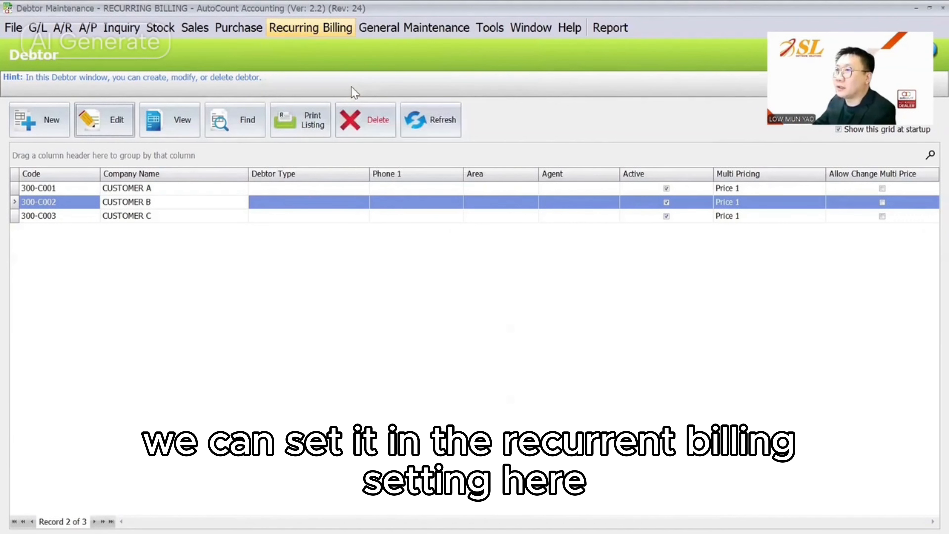
{"action": "left_click", "coordinate": [476, 229]}
{"action": "left_click_drag", "start_coordinate": [476, 228], "coordinate": [496, 230]}
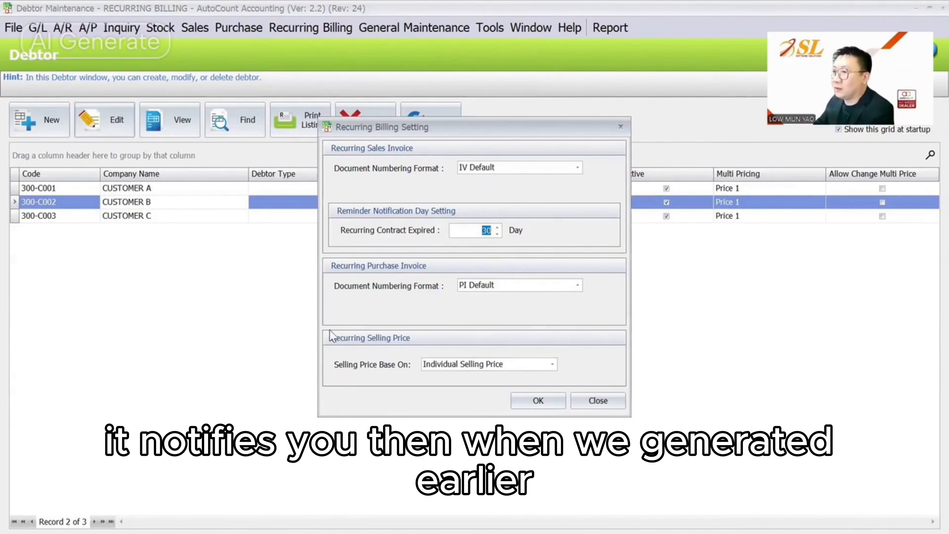
{"action": "left_click", "coordinate": [453, 364]}
{"action": "left_click", "coordinate": [453, 364]}
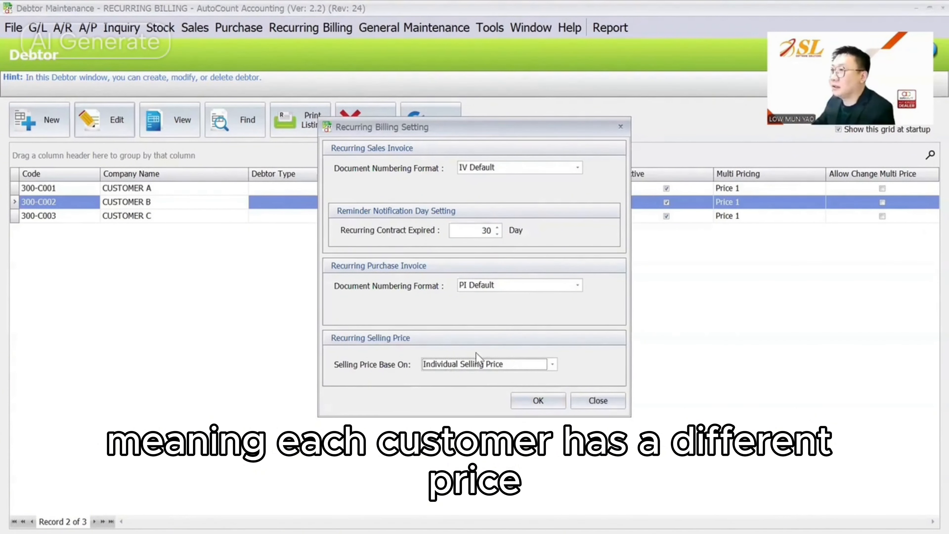
{"action": "left_click", "coordinate": [465, 230]}
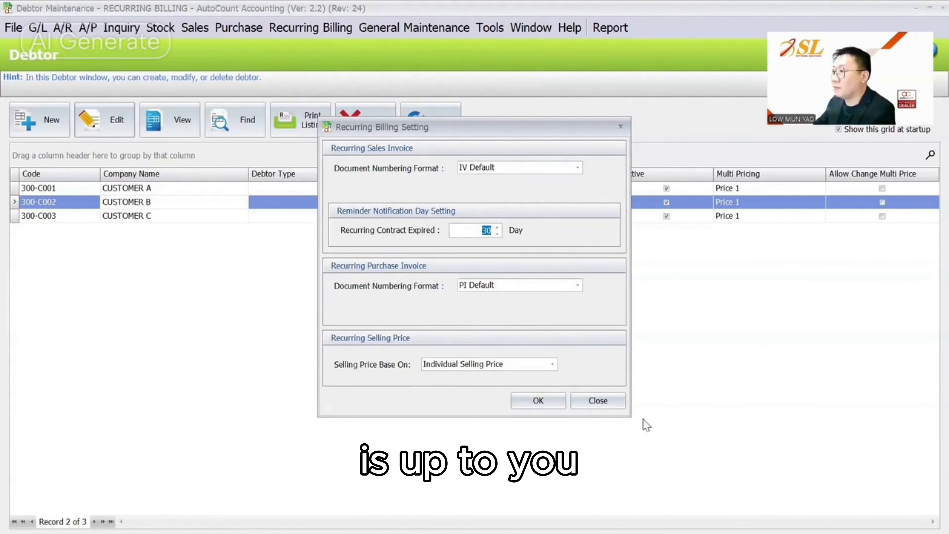
{"action": "left_click", "coordinate": [540, 401]}
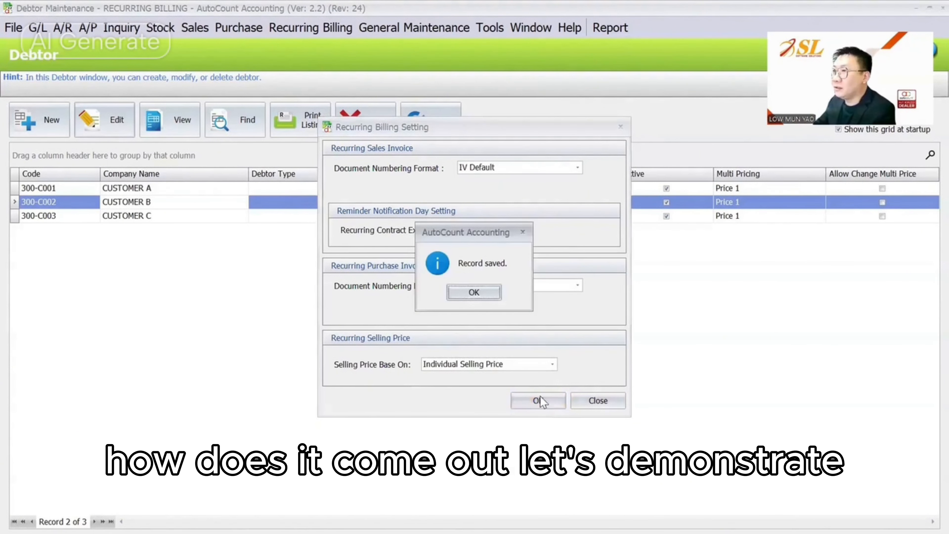
{"action": "key", "text": "Return"}
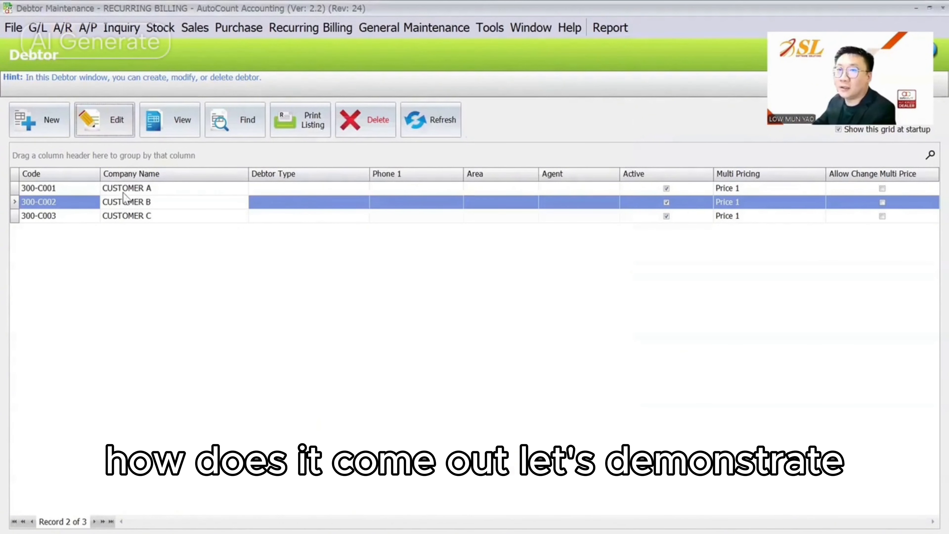
In CUSTOMER B's recurring billing items, set the billing start date to 09/03/2024 for COMSEC and PRINTING, and save the debtor.
{"action": "left_click", "coordinate": [112, 121]}
{"action": "left_click", "coordinate": [316, 136]}
{"action": "left_click", "coordinate": [535, 237]}
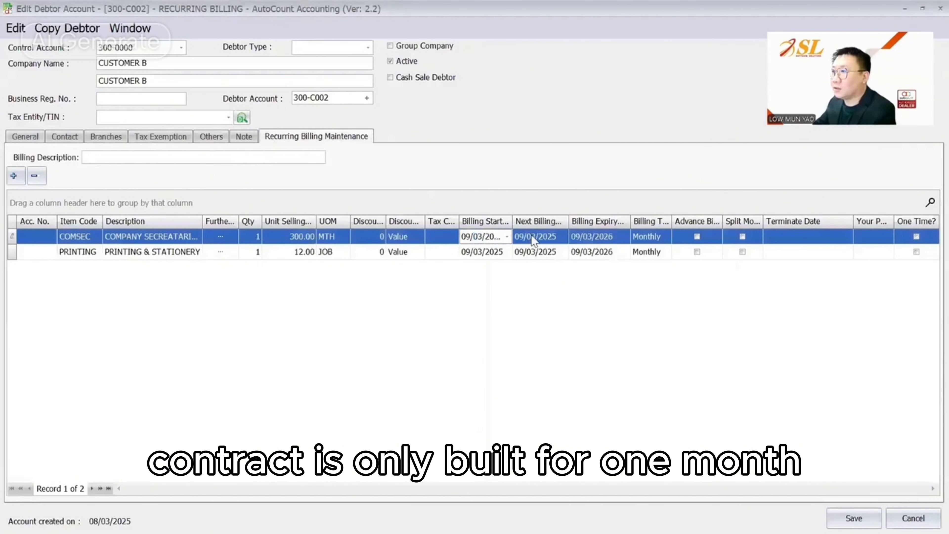
{"action": "left_click", "coordinate": [586, 237]}
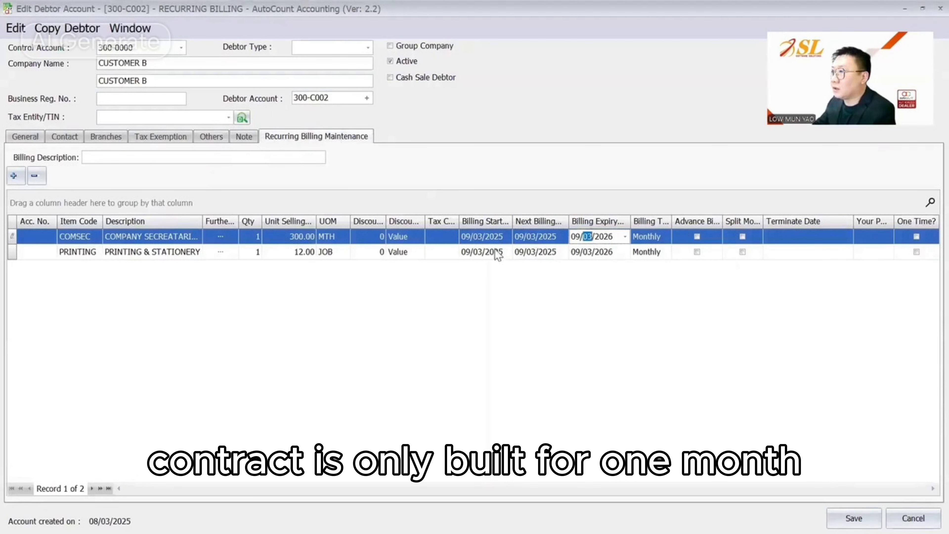
{"action": "left_click", "coordinate": [600, 240]}
{"action": "left_click", "coordinate": [579, 238]}
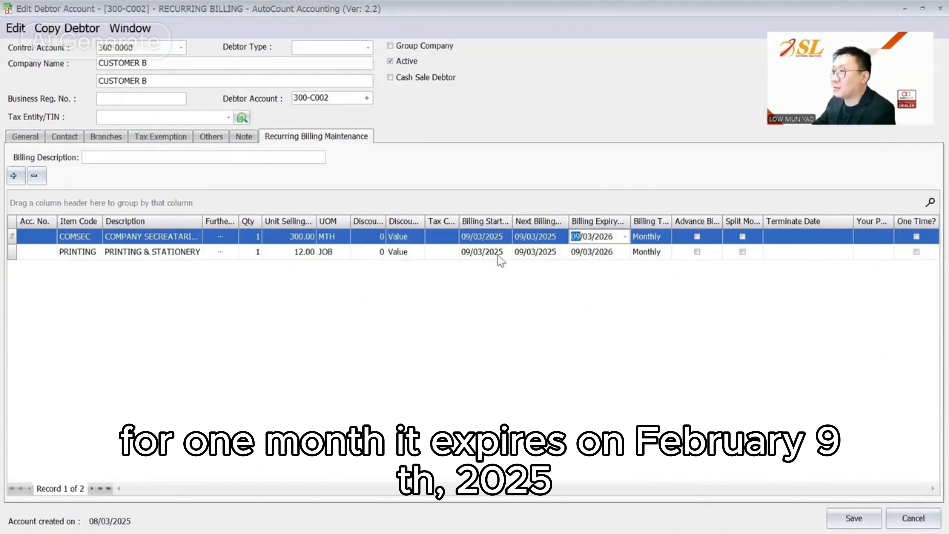
{"action": "left_click", "coordinate": [493, 237]}
{"action": "type", "text": "2024"}
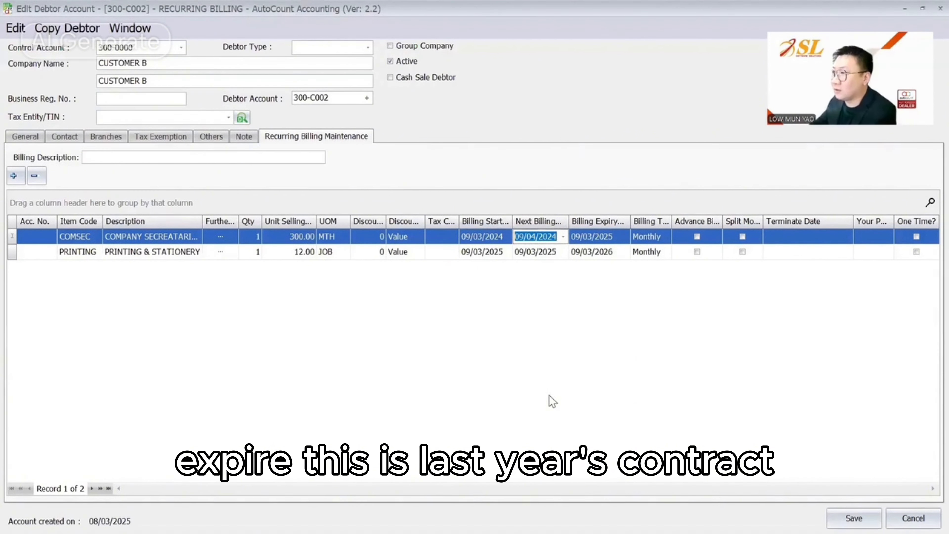
{"action": "left_click", "coordinate": [490, 252]}
{"action": "type", "text": "2024"}
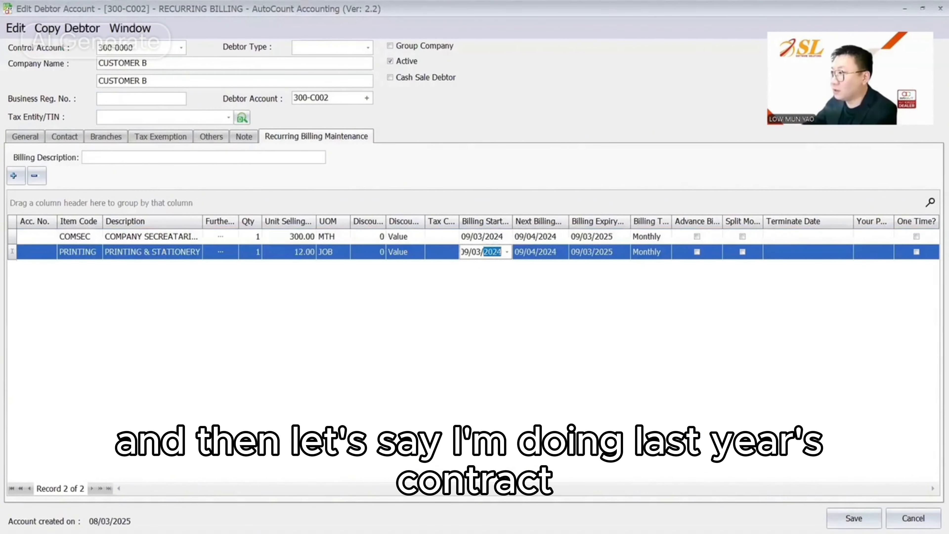
{"action": "key", "text": "Tab"}
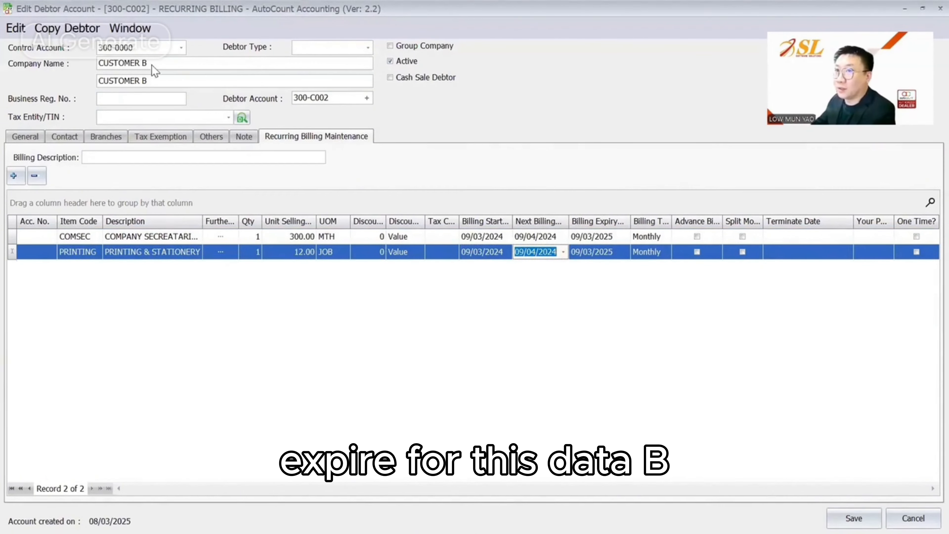
{"action": "left_click", "coordinate": [853, 518]}
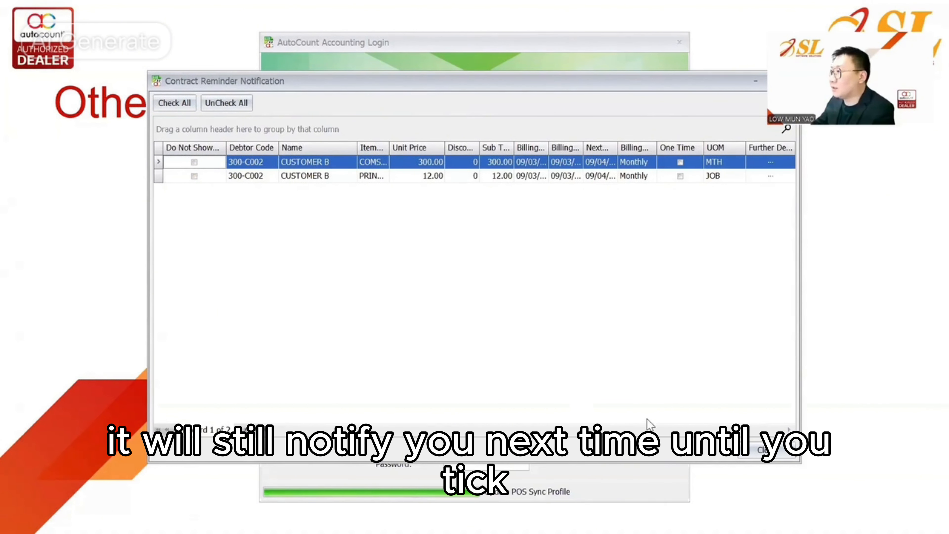
Close the contract reminder shown at login and expand the Function panel to fill the workspace.
{"action": "left_click", "coordinate": [766, 450]}
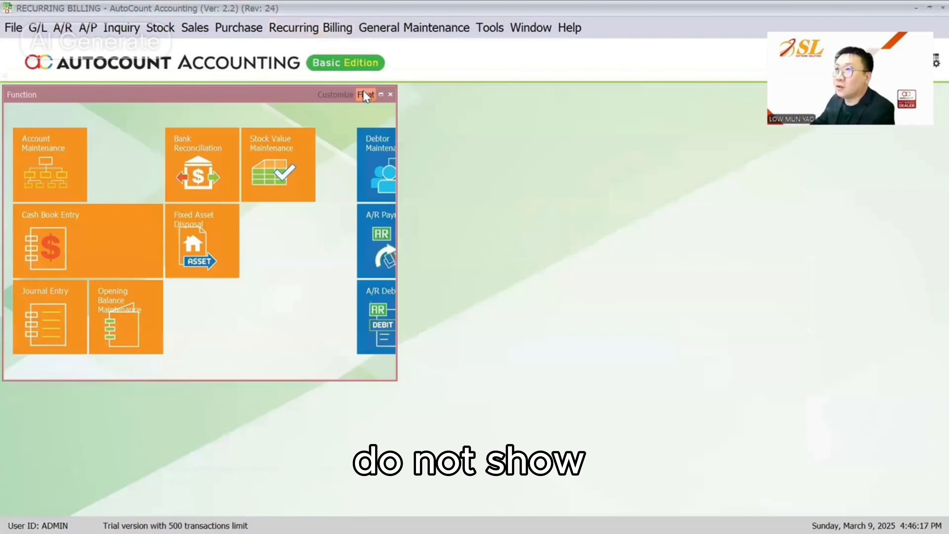
{"action": "left_click", "coordinate": [364, 93]}
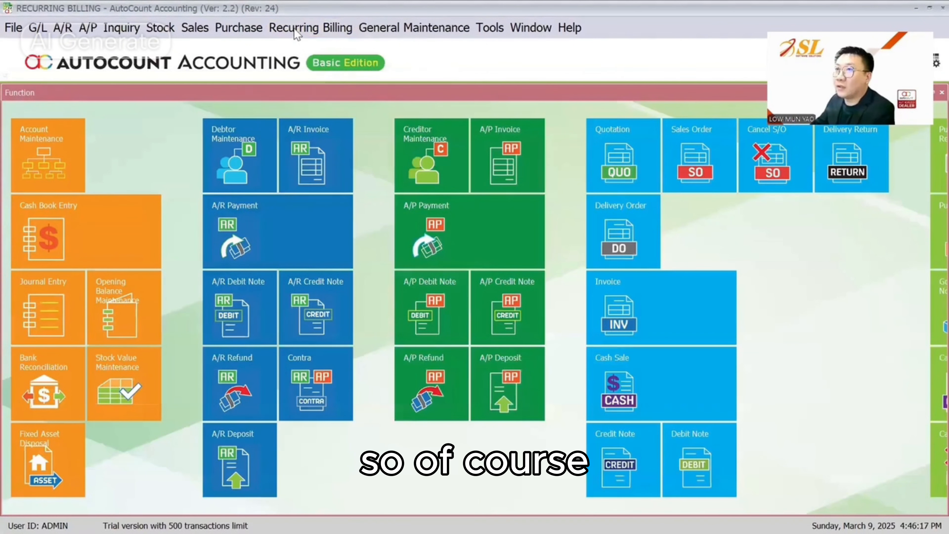
Reopen the Contract Reminder Notification to examine CUSTOMER B's expiring items, close it, and switch to the presentation slides.
{"action": "left_click", "coordinate": [310, 27]}
{"action": "left_click", "coordinate": [316, 106]}
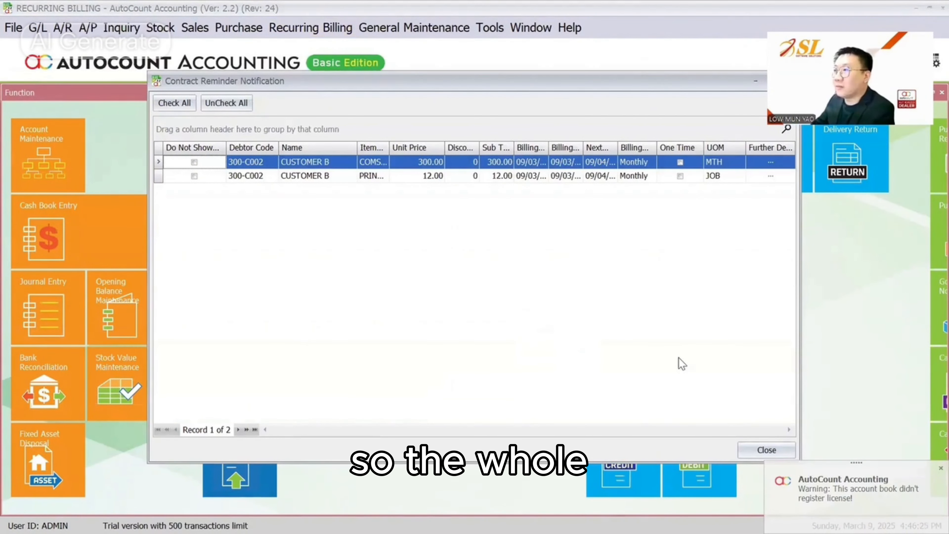
{"action": "key", "text": "Escape"}
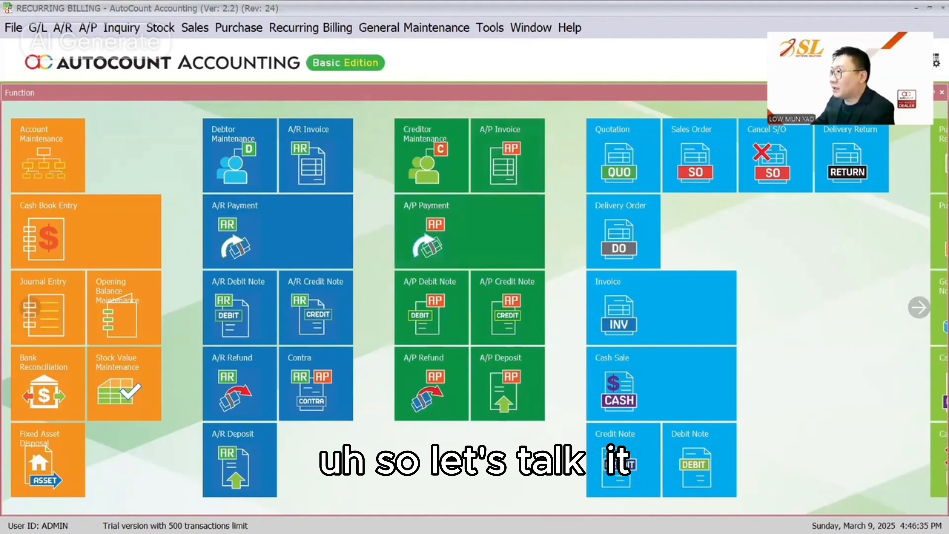
{"action": "key", "text": "alt+Tab"}
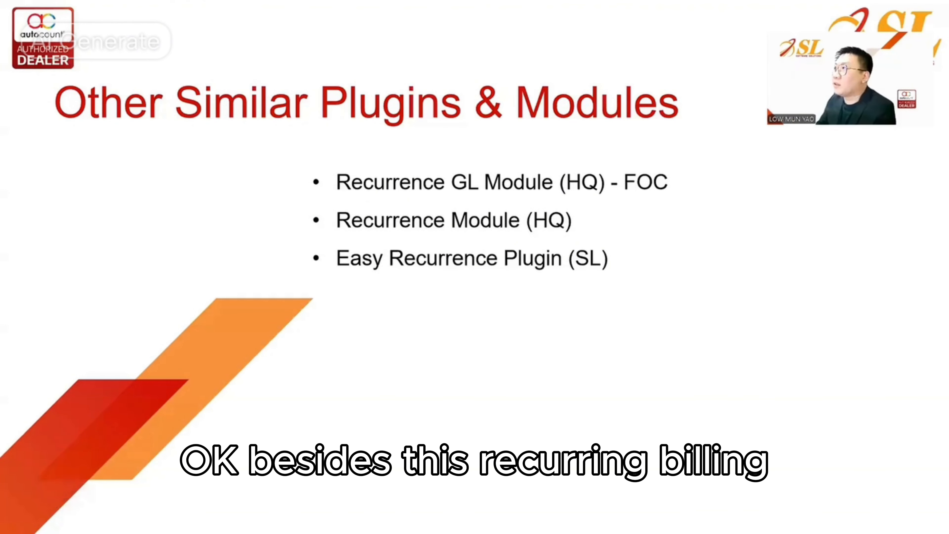